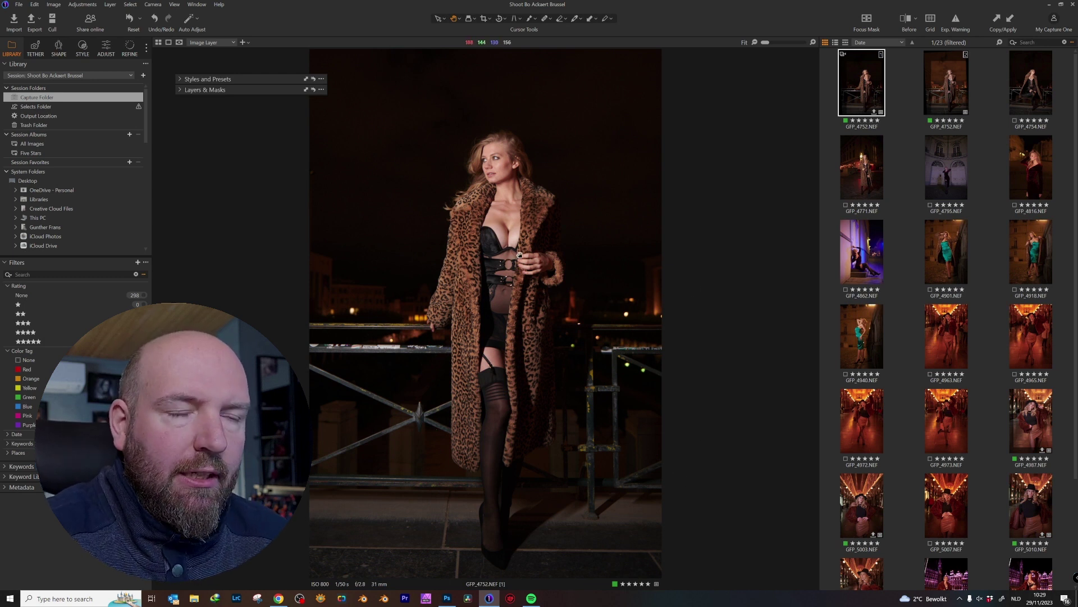
Step: Select both the brighter and darker GFP_4752 portrait variants together in Capture One
click(949, 101)
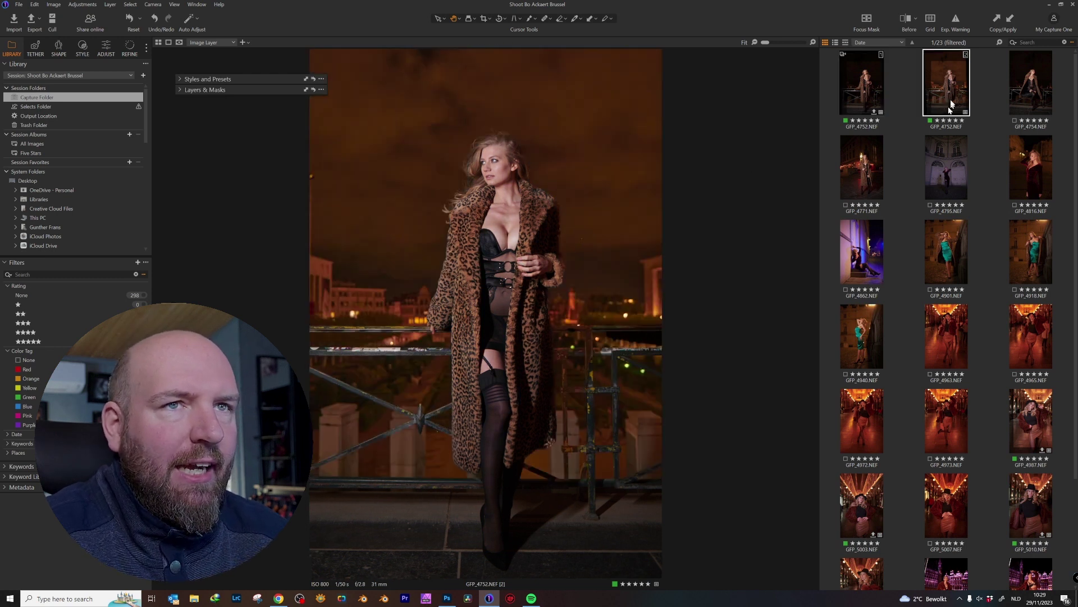
click(862, 102)
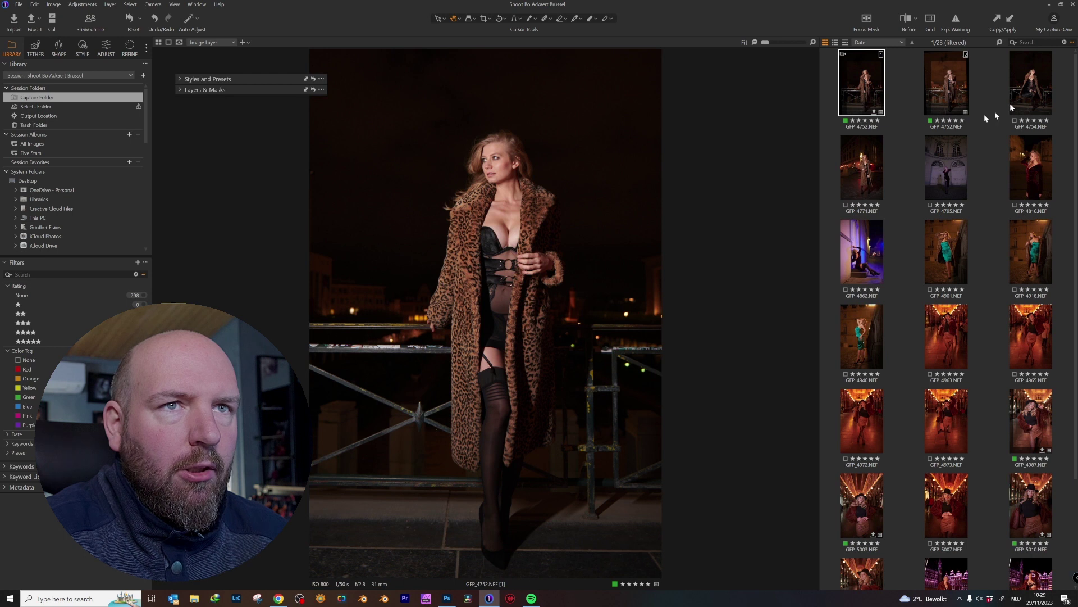
ctrl+click(944, 99)
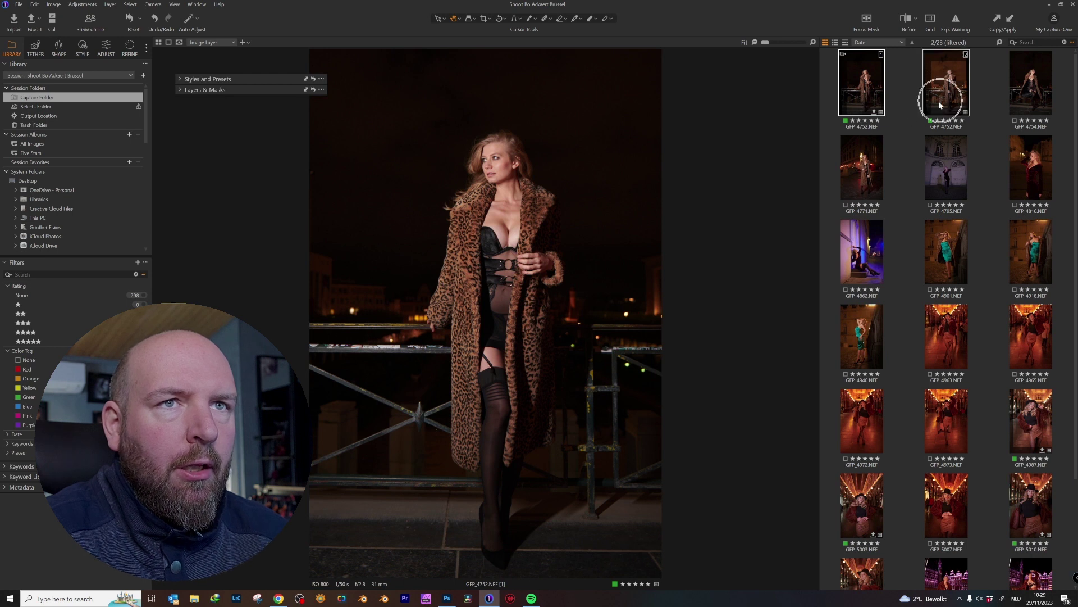
Step: Show both versions in multi-view and inspect Subject Mask 1's adjustments on the brighter one
click(159, 44)
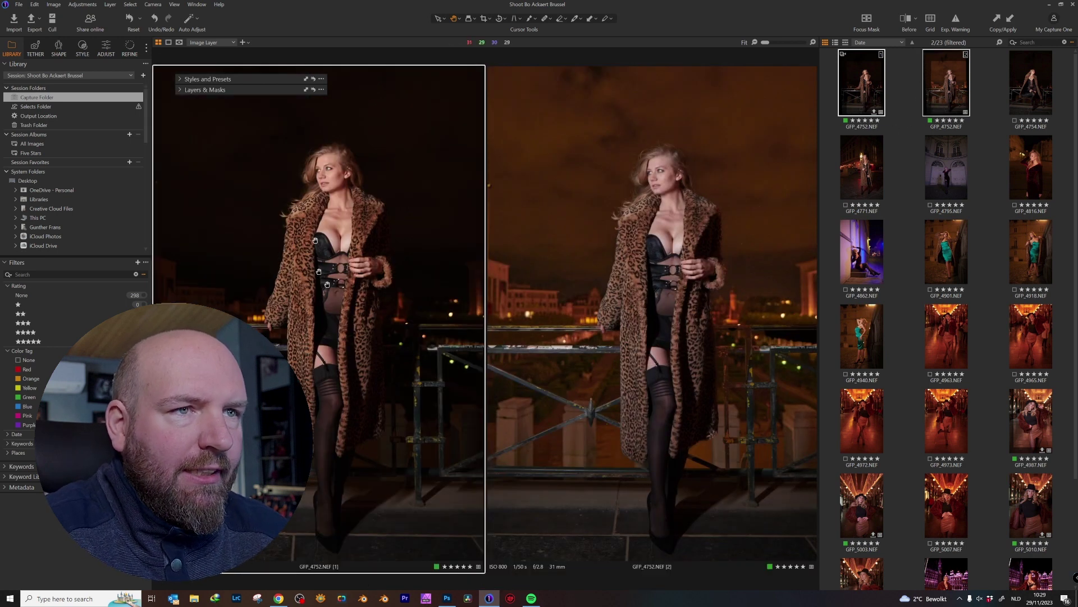
click(659, 262)
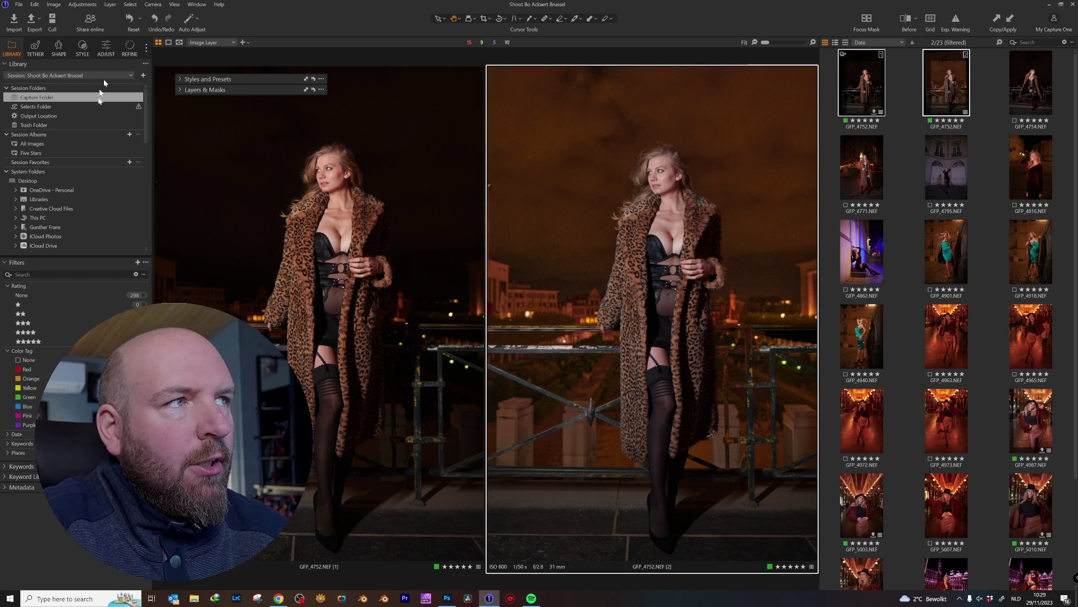
click(107, 49)
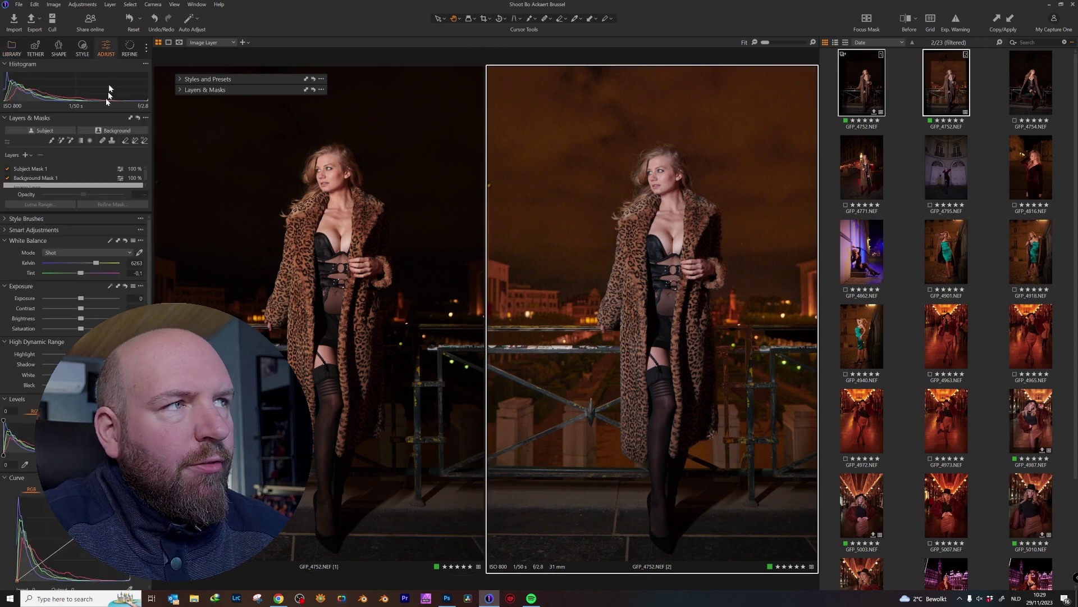
click(35, 179)
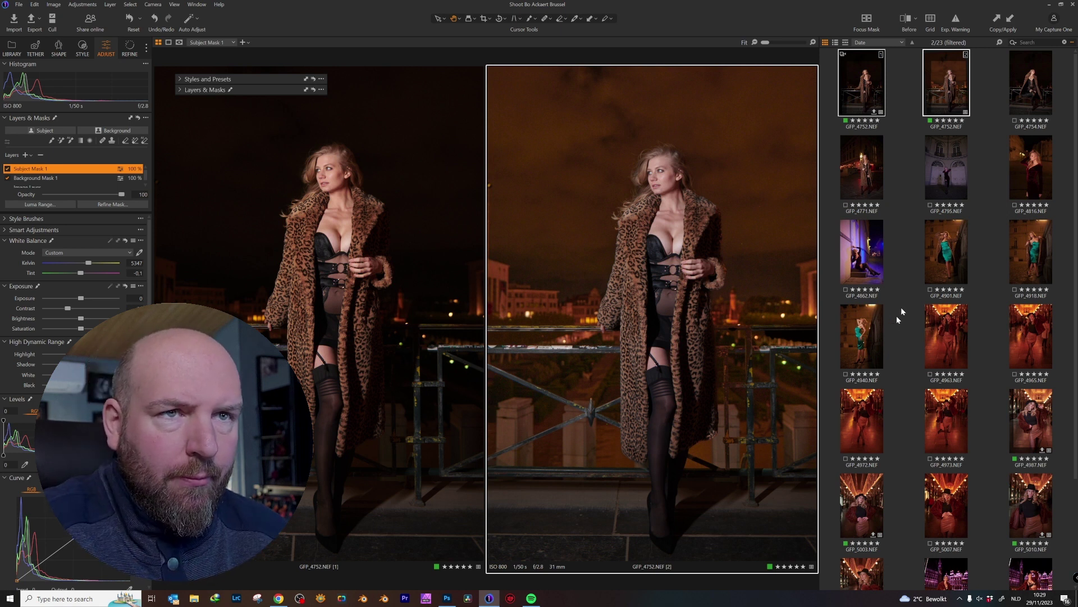
click(612, 185)
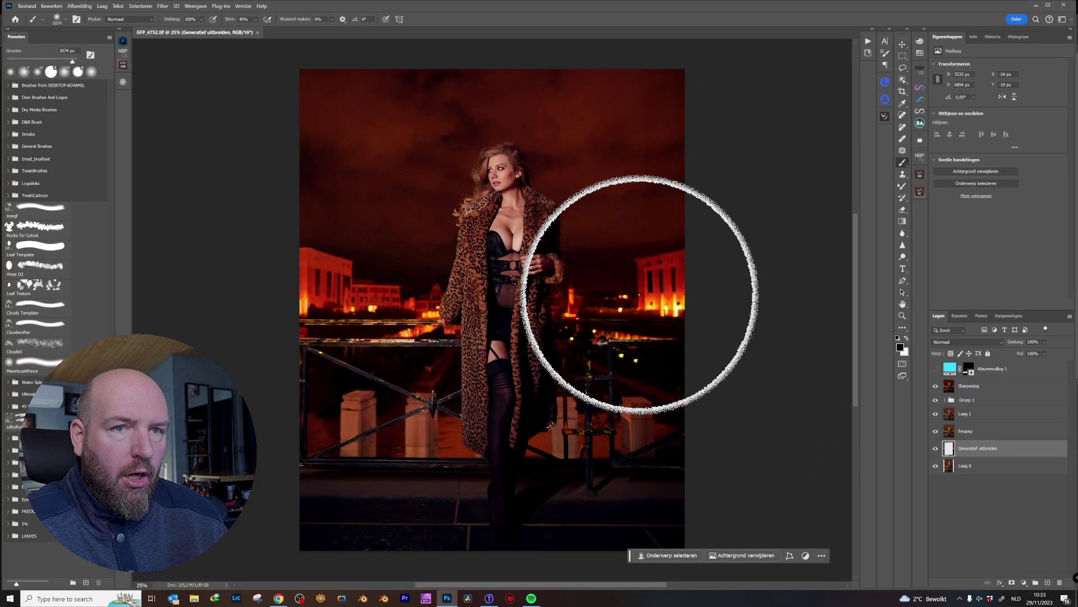
Step: Solo the Laag 0 base layer, toggling it to compare against the full edit
alt+click(935, 467)
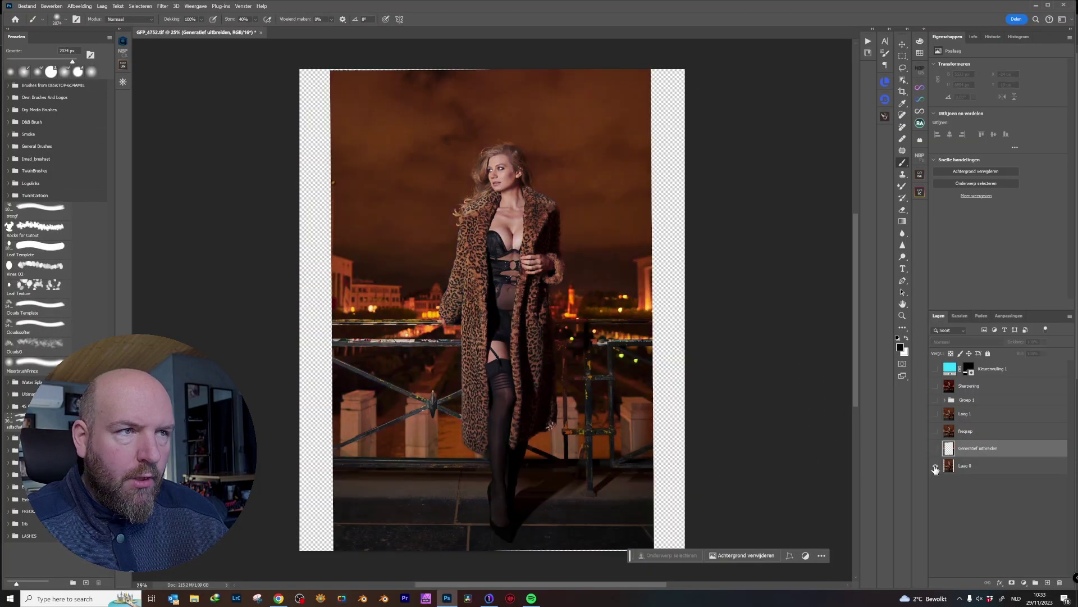
alt+click(935, 467)
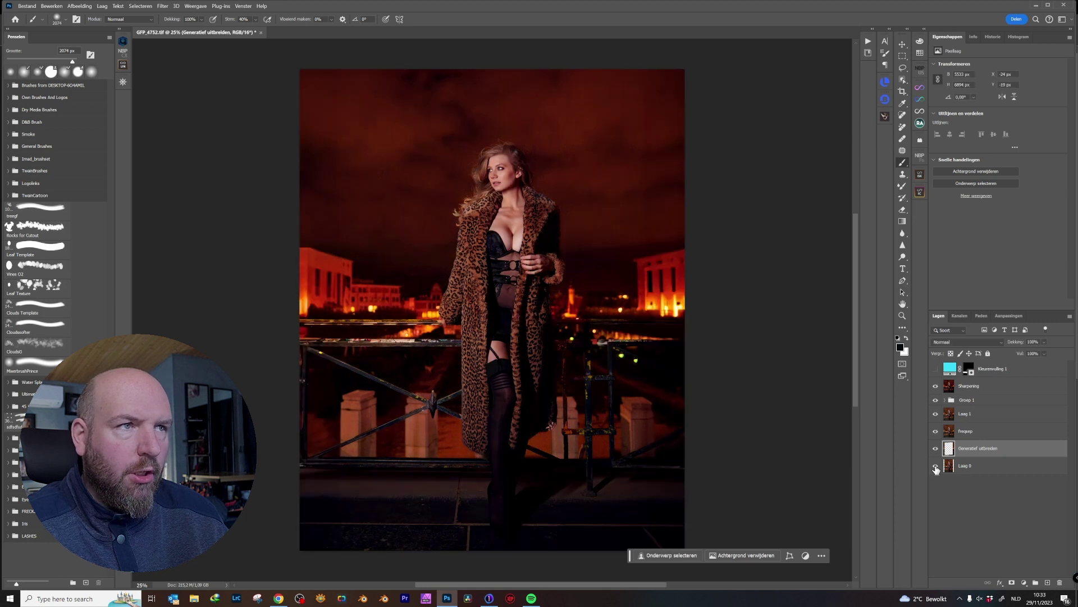
alt+click(935, 468)
alt+click(935, 467)
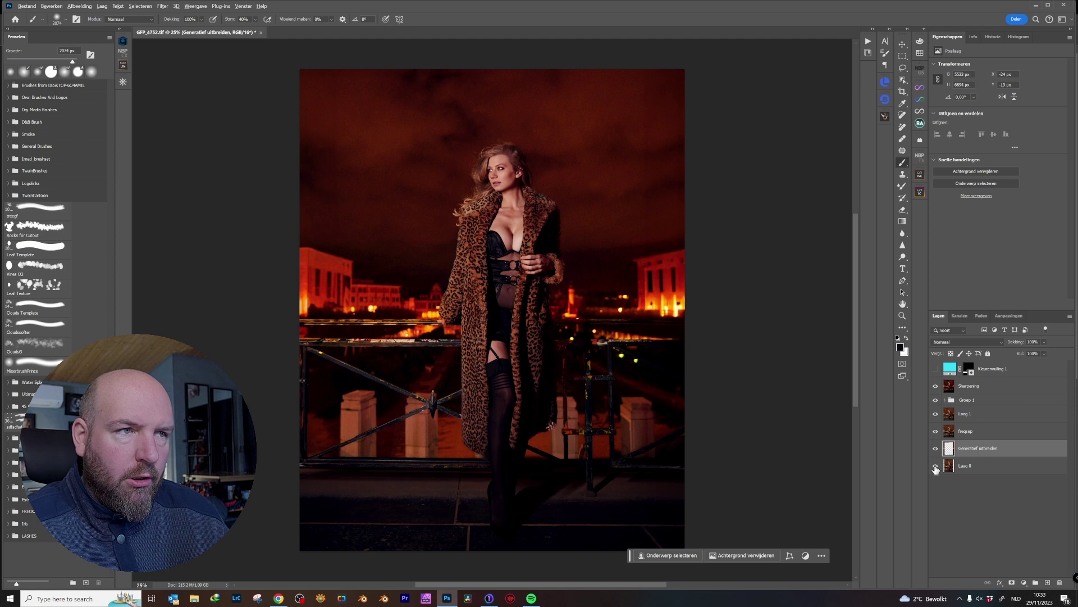
alt+click(935, 468)
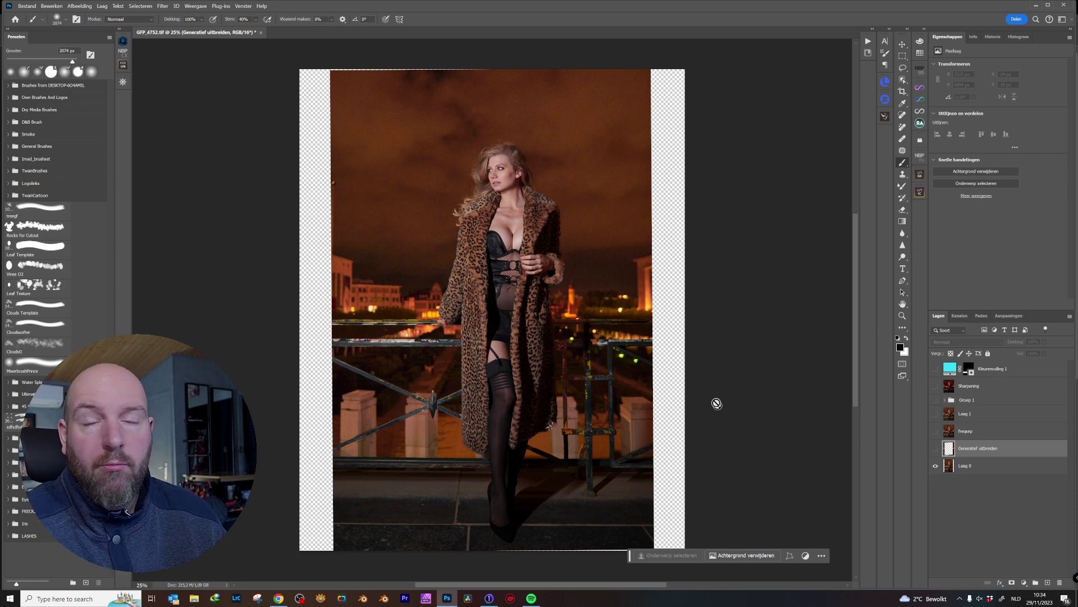
Step: Make the Generatief uitbreiden and freqsep layers visible again, with the Crop tool active
key(c)
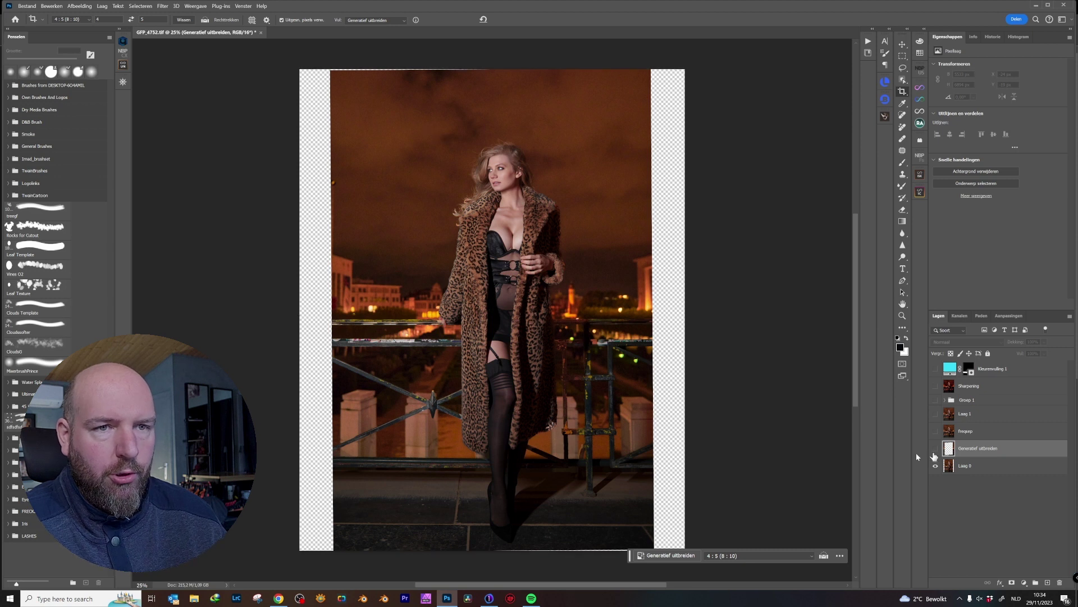
click(935, 448)
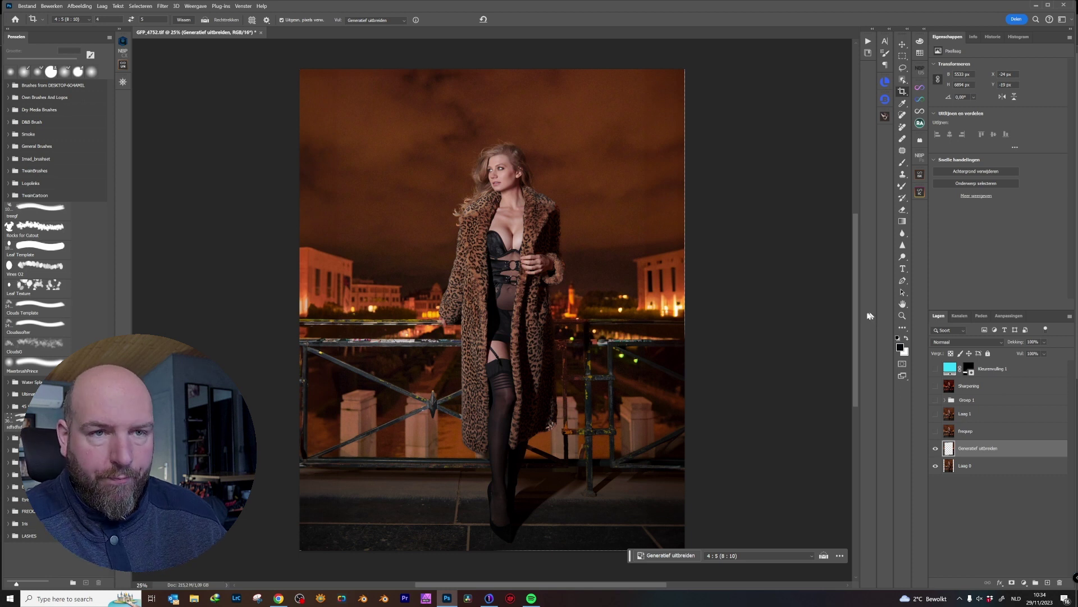
click(935, 432)
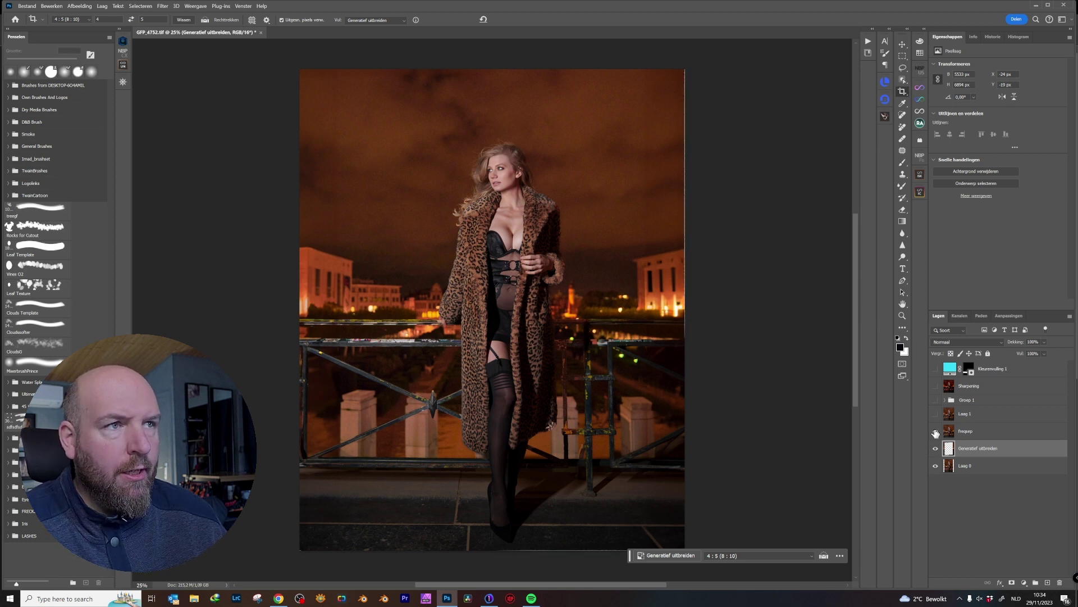
Step: Zoom in on the model's upper body and compare freqsep and Laag 1 retouching on and off
scroll(504, 227, up, 1)
scroll(505, 227, up, 2)
scroll(505, 227, up, 1)
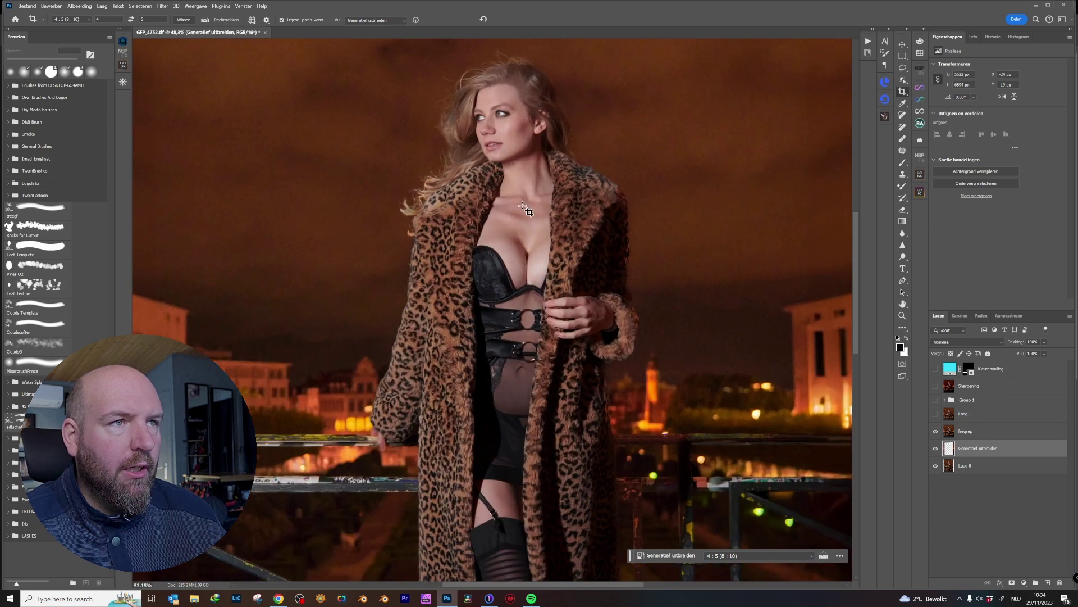
scroll(505, 228, up, 1)
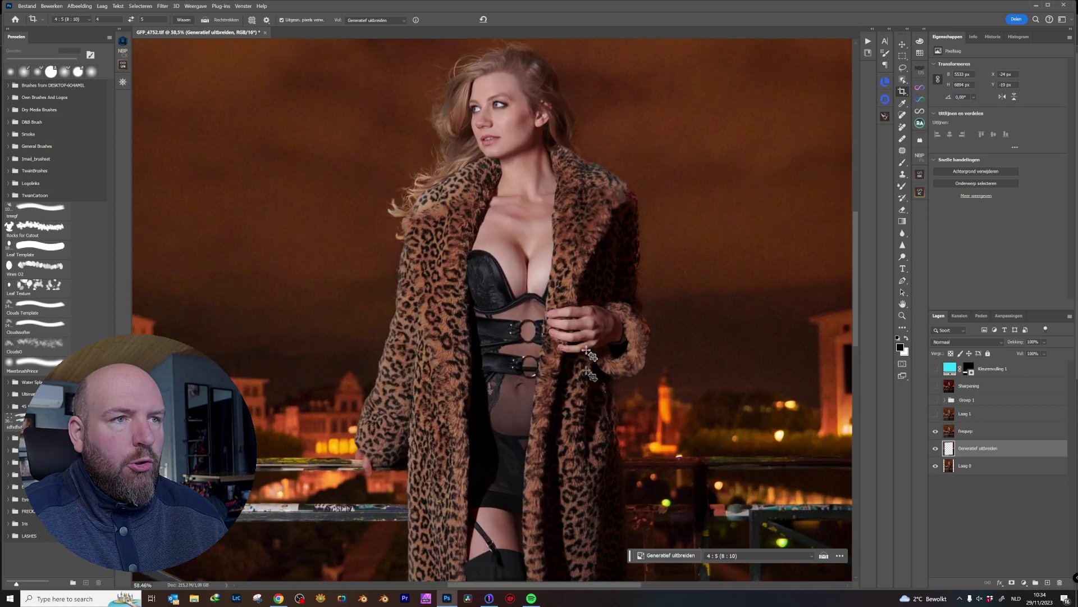
drag(521, 300, 536, 312)
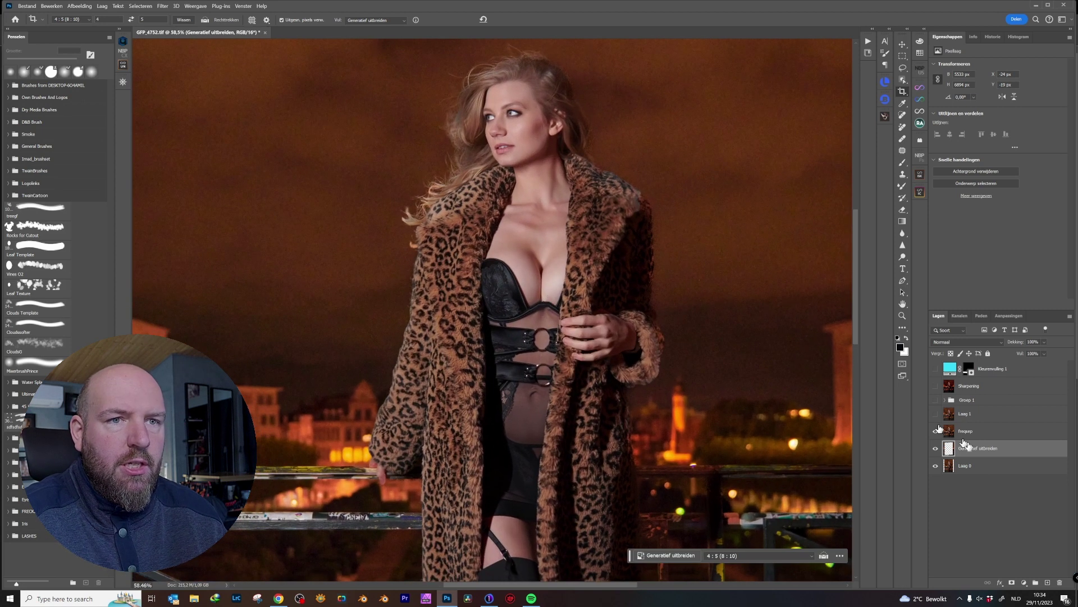
click(936, 432)
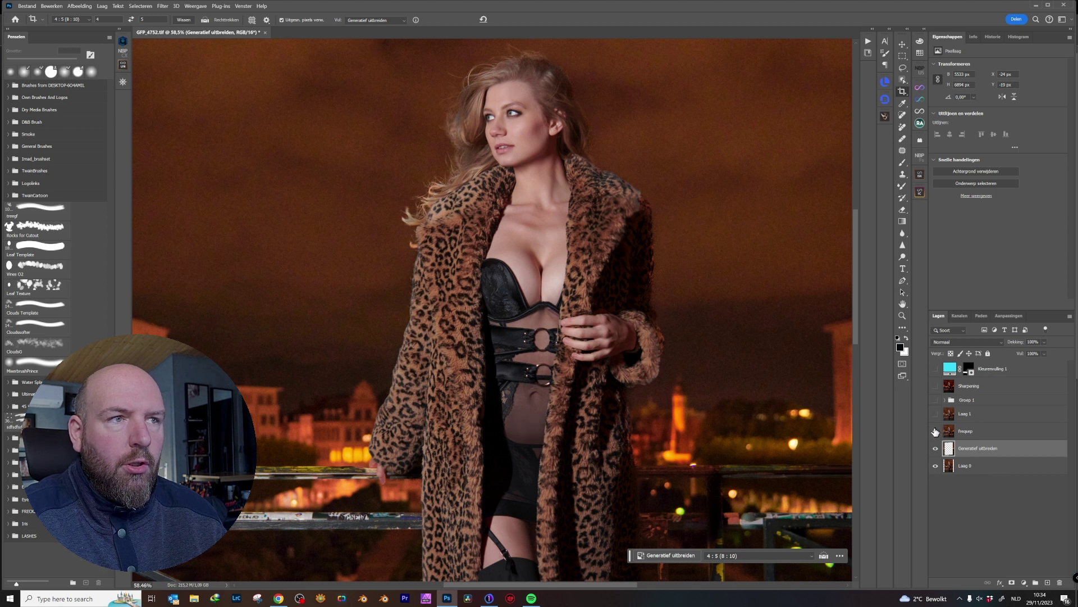
click(936, 415)
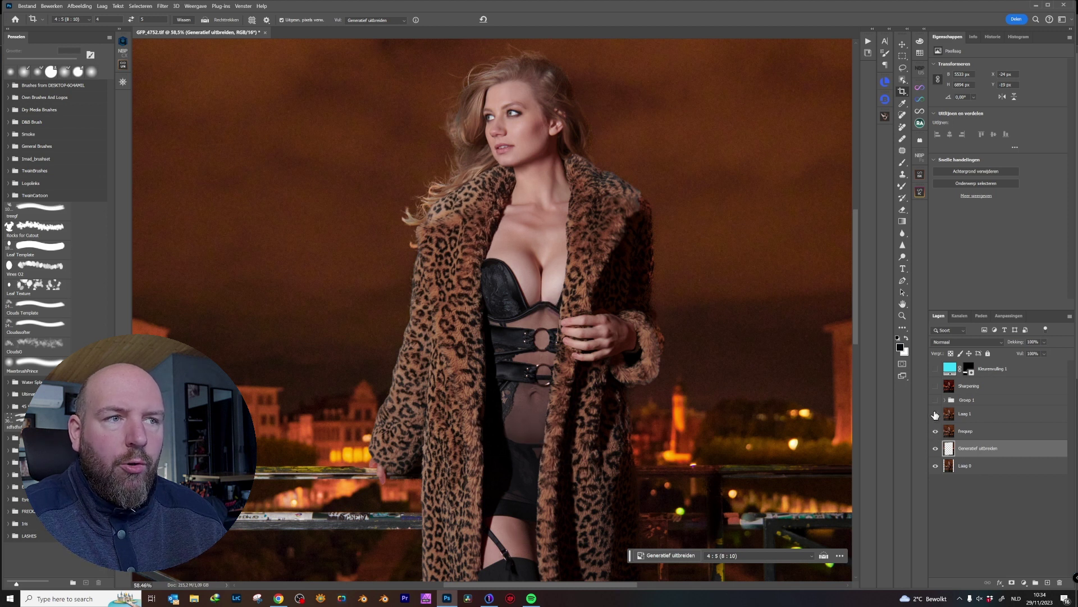
click(936, 416)
click(935, 416)
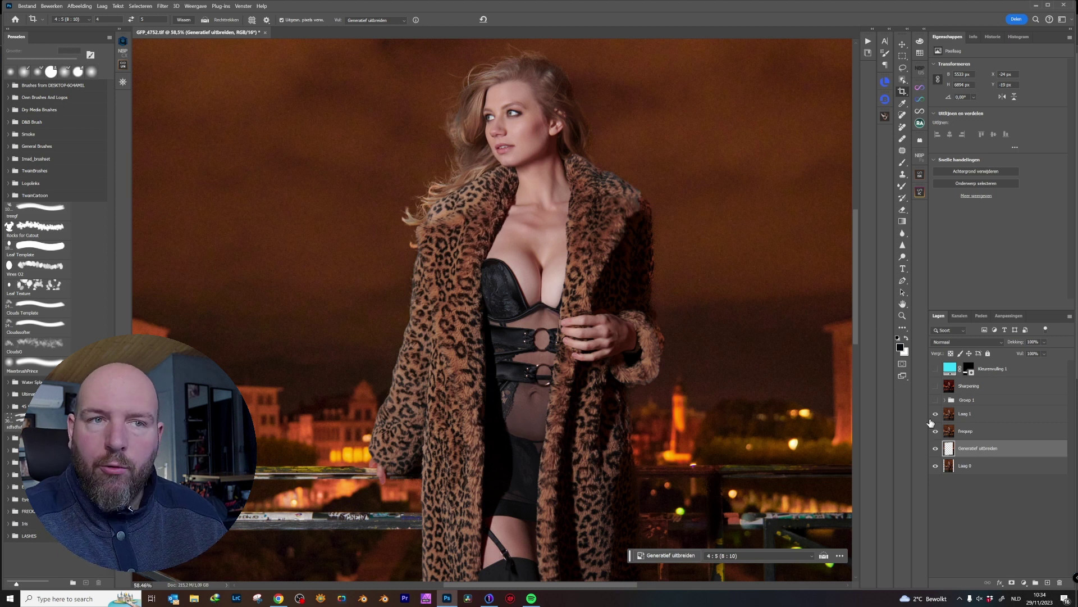
click(935, 430)
Step: Turn on Groep 1 and expand it to list its adjustment layers
click(935, 400)
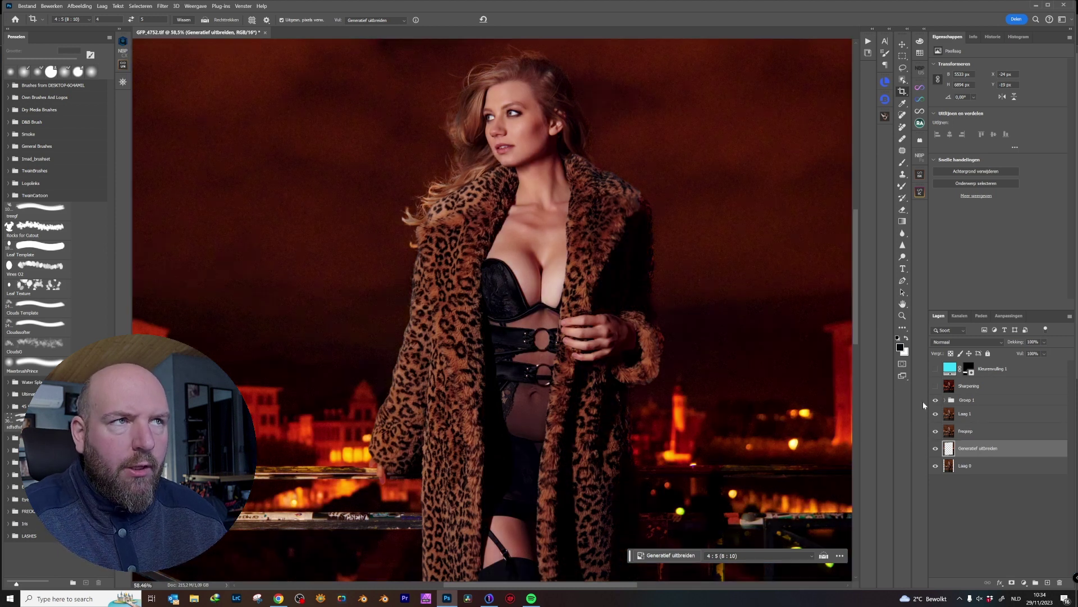
key(ctrl+minus)
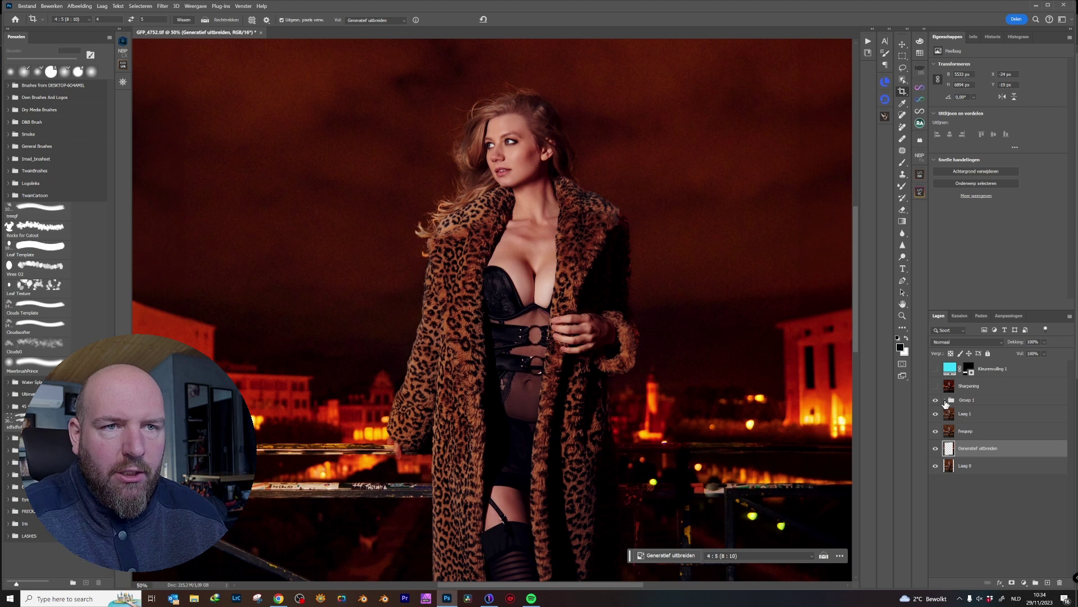
click(945, 400)
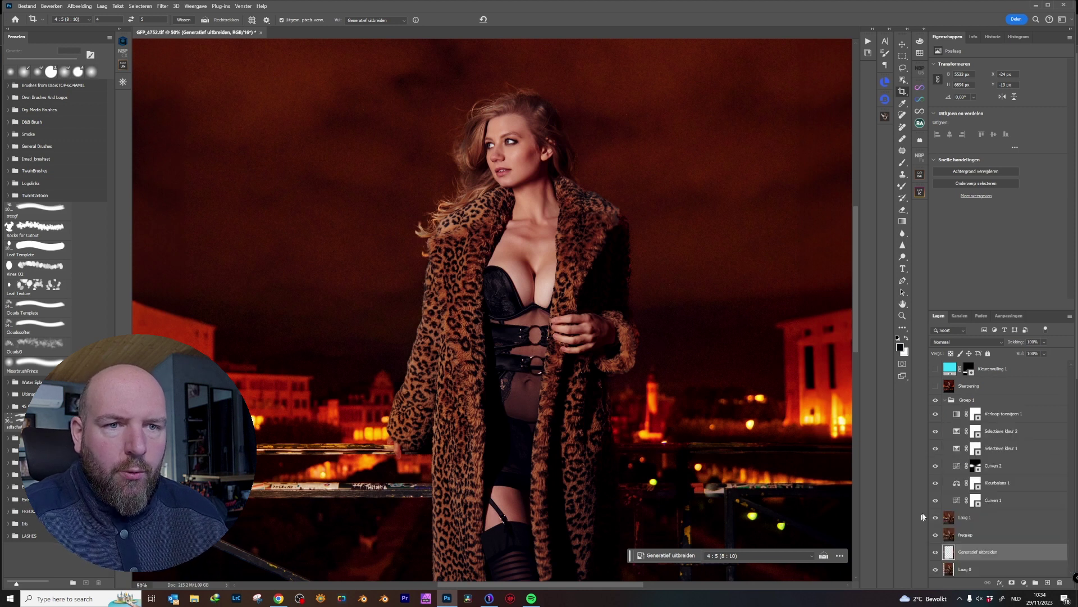
Step: Move Curven 1's black point to Input 47 / Output 0 after comparing it on and off
click(953, 501)
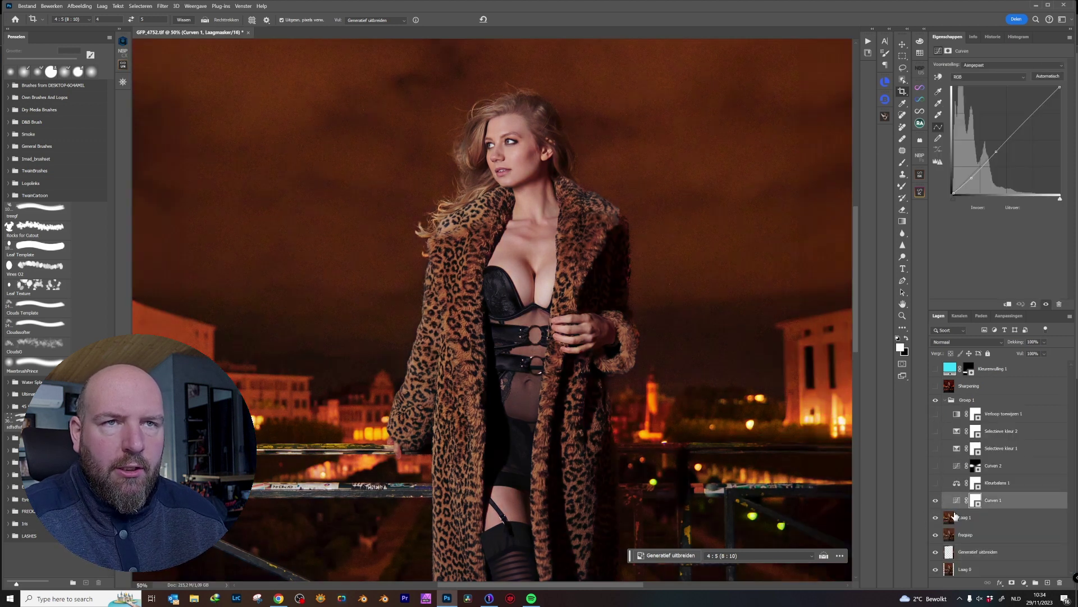
click(935, 501)
click(935, 501)
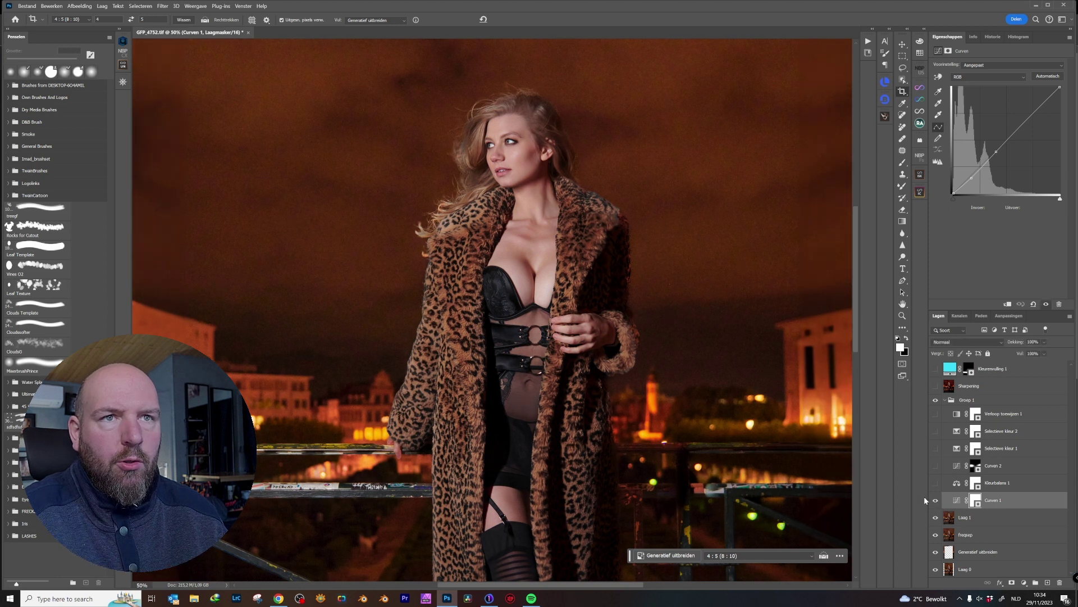
key(ctrl+minus)
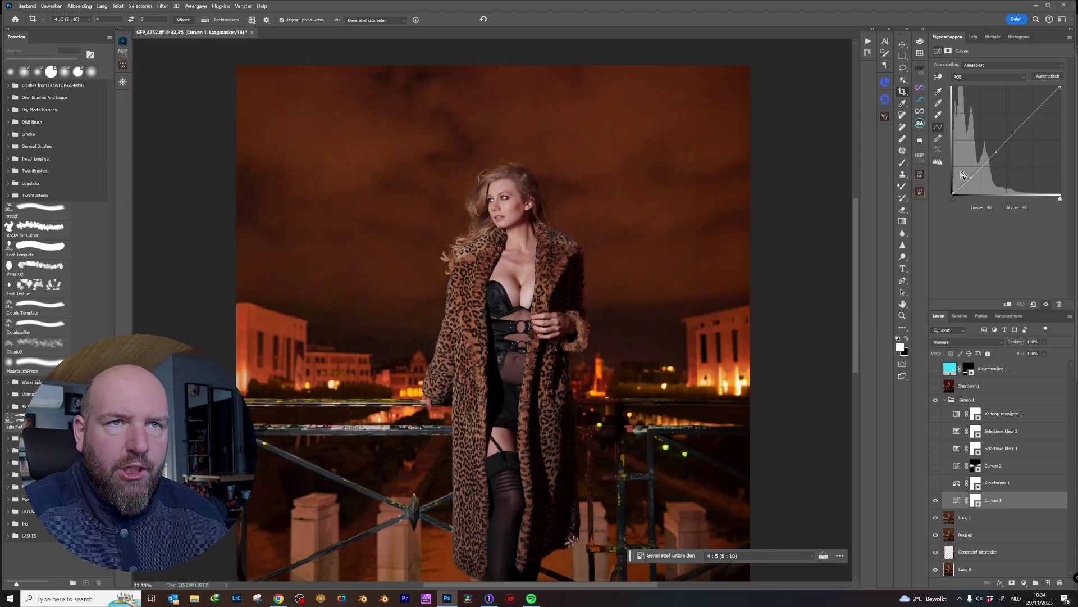
drag(953, 188, 973, 195)
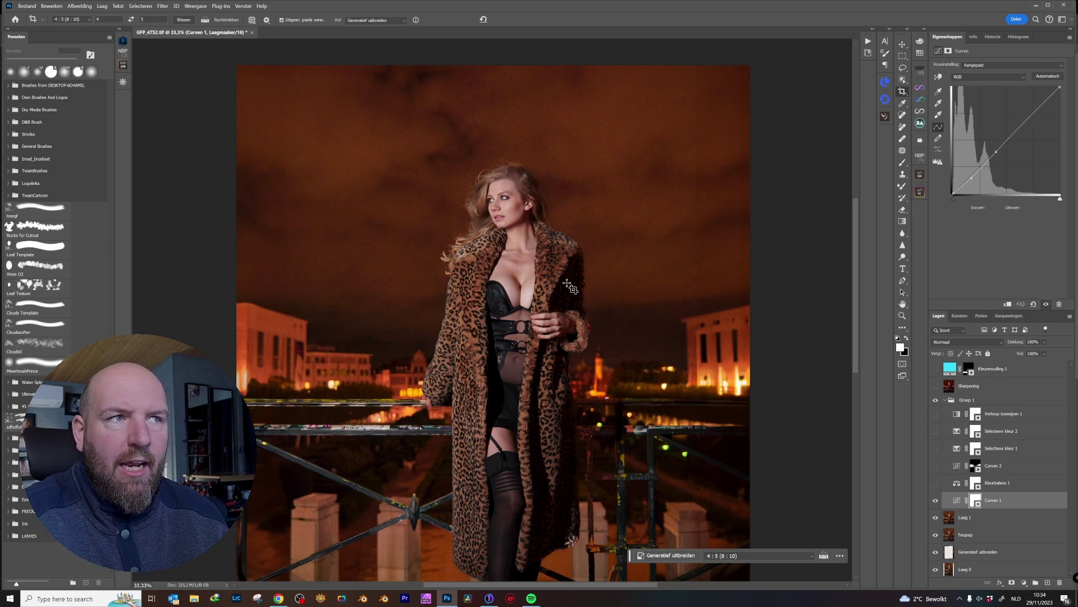
key(ctrl+minus)
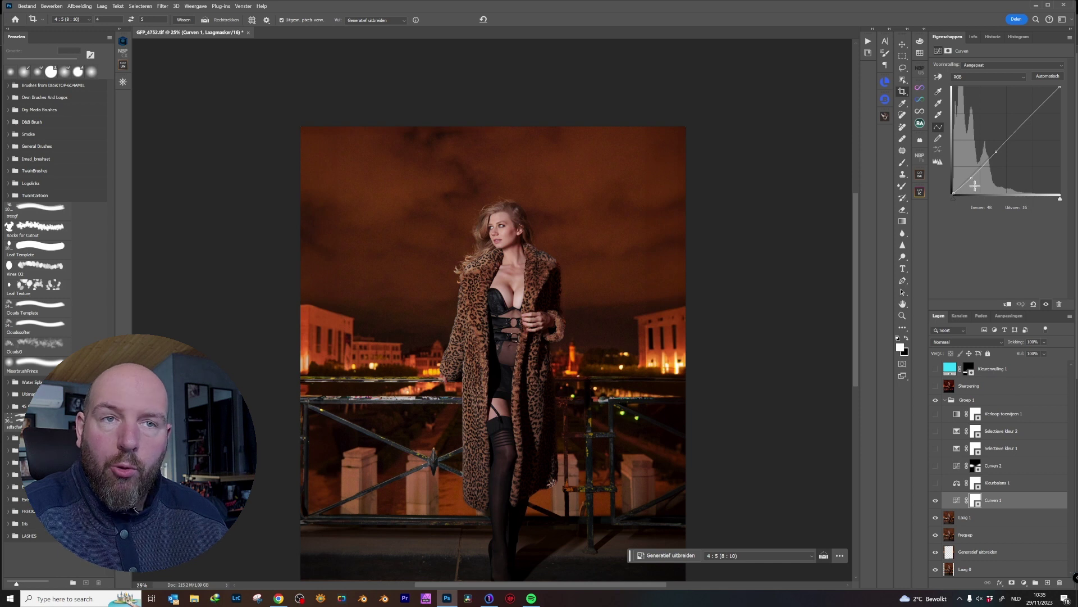
Step: Enable Kleurbalans 1 and review its Shadows (blue +13), Midtones and Highlights settings
click(936, 483)
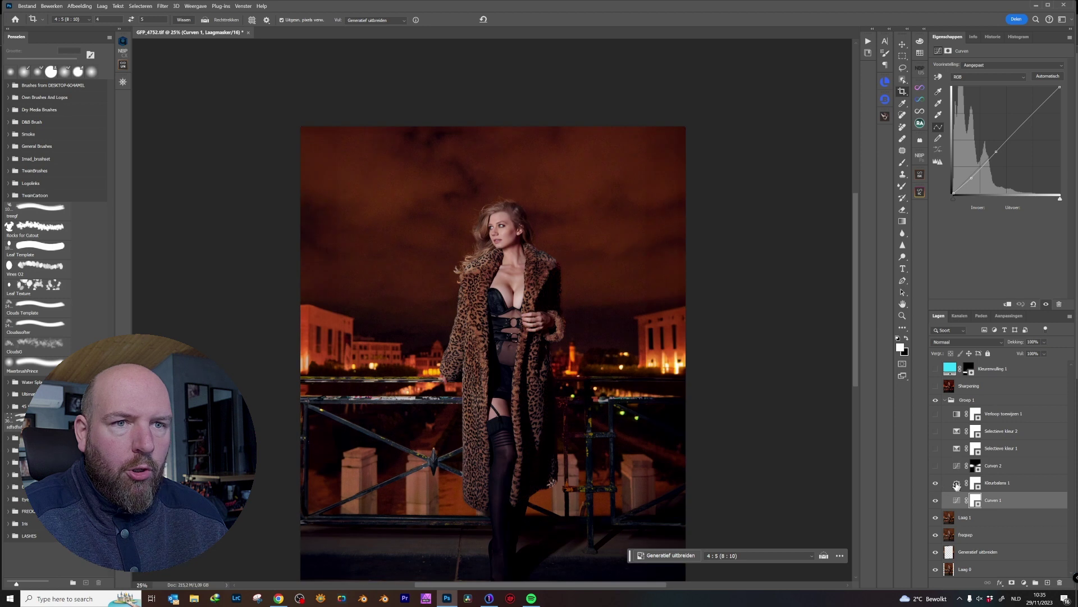
click(957, 483)
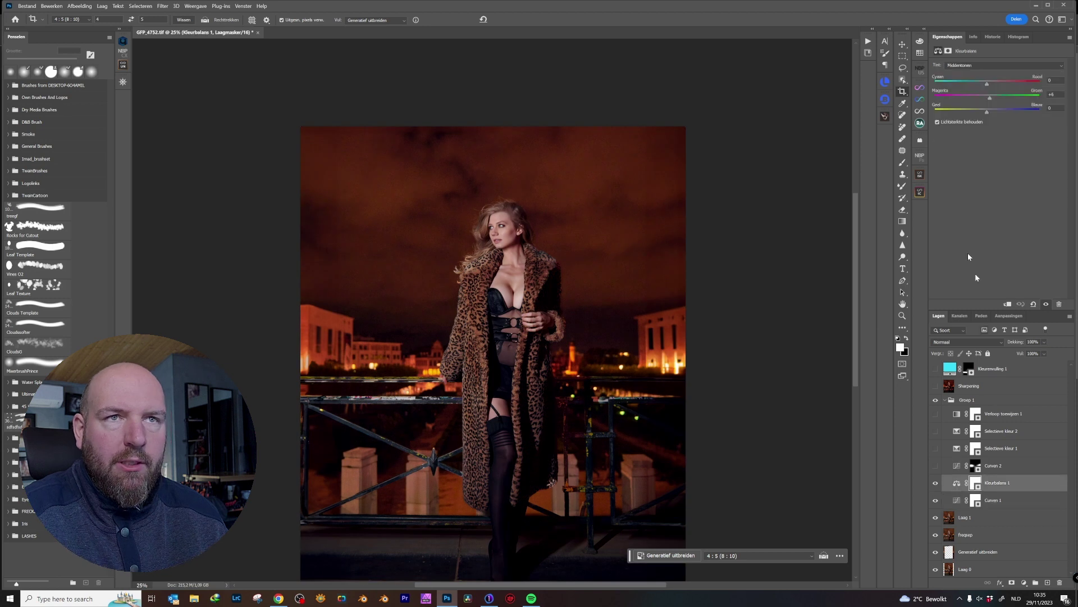
click(983, 67)
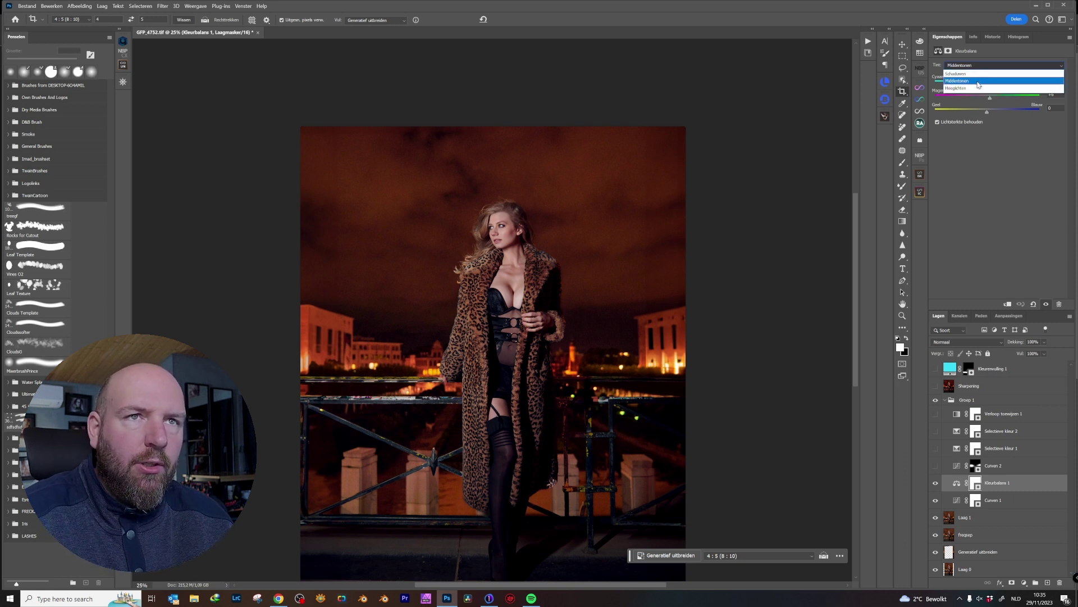
click(978, 74)
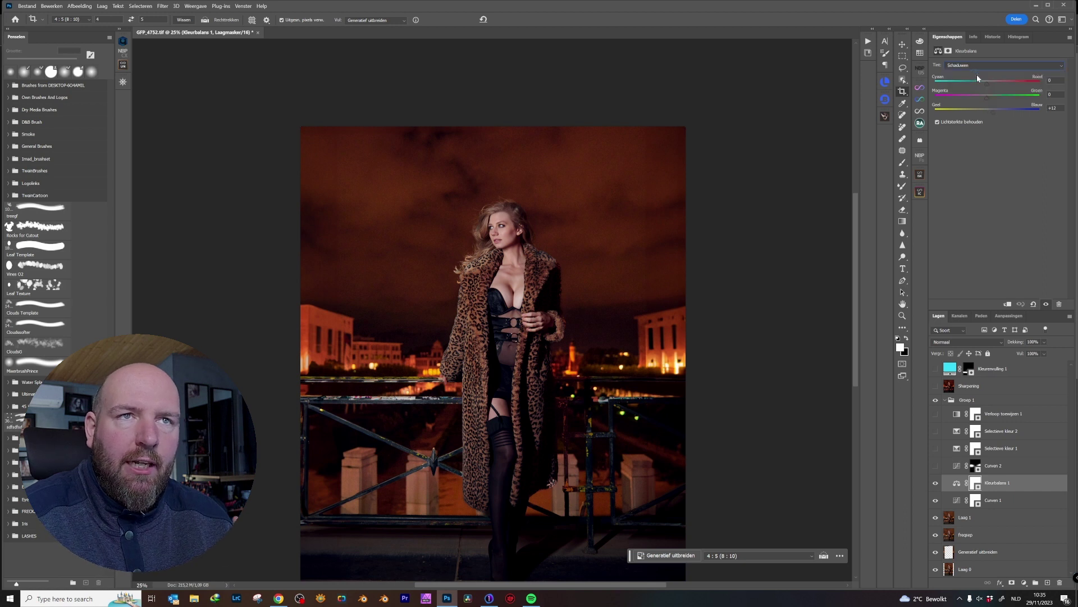
click(986, 80)
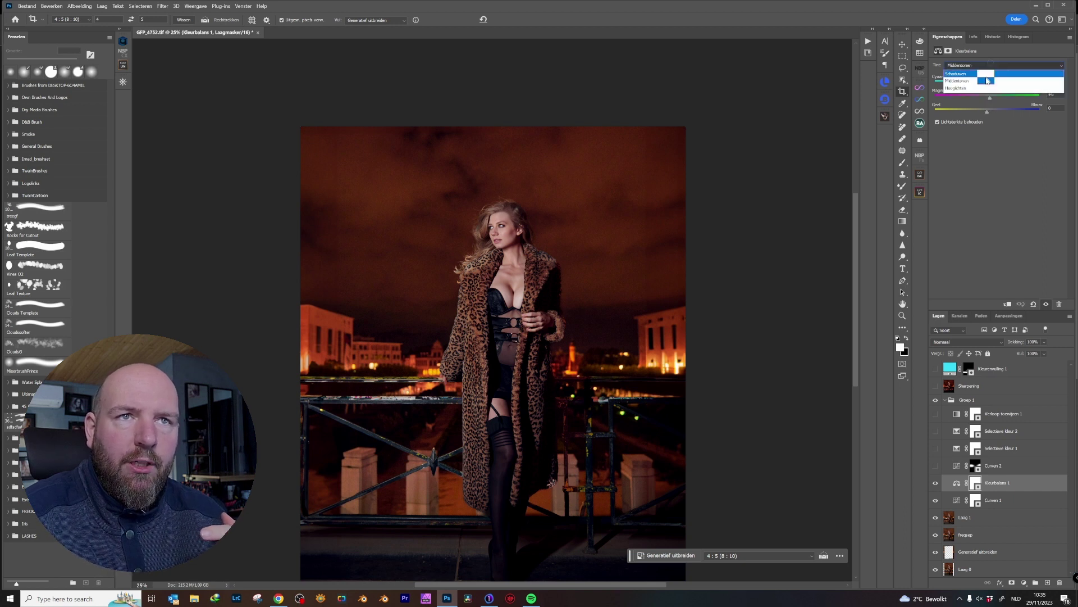
click(988, 80)
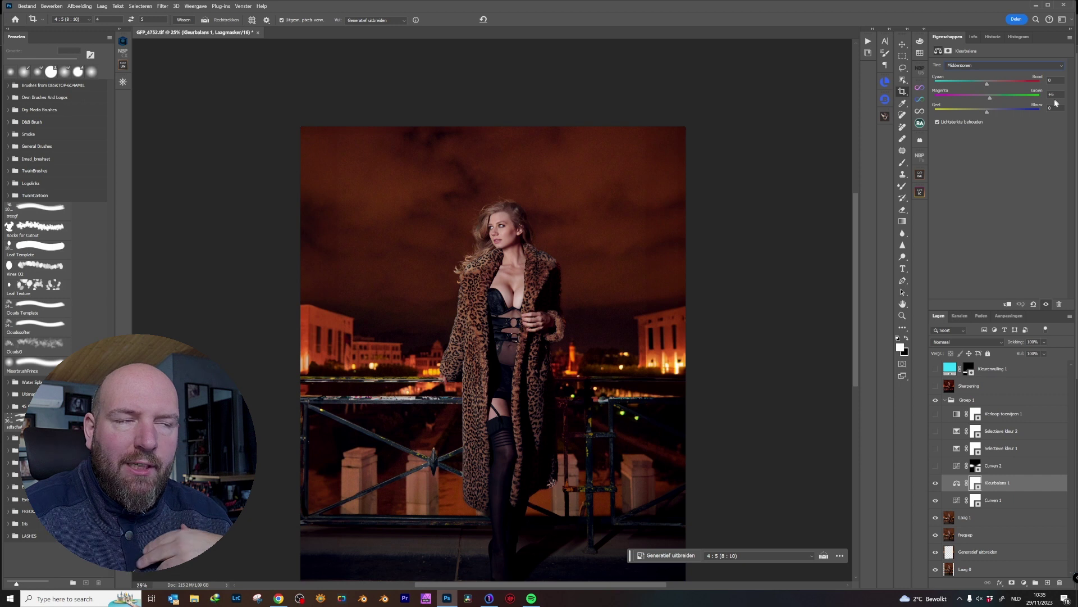
click(1000, 65)
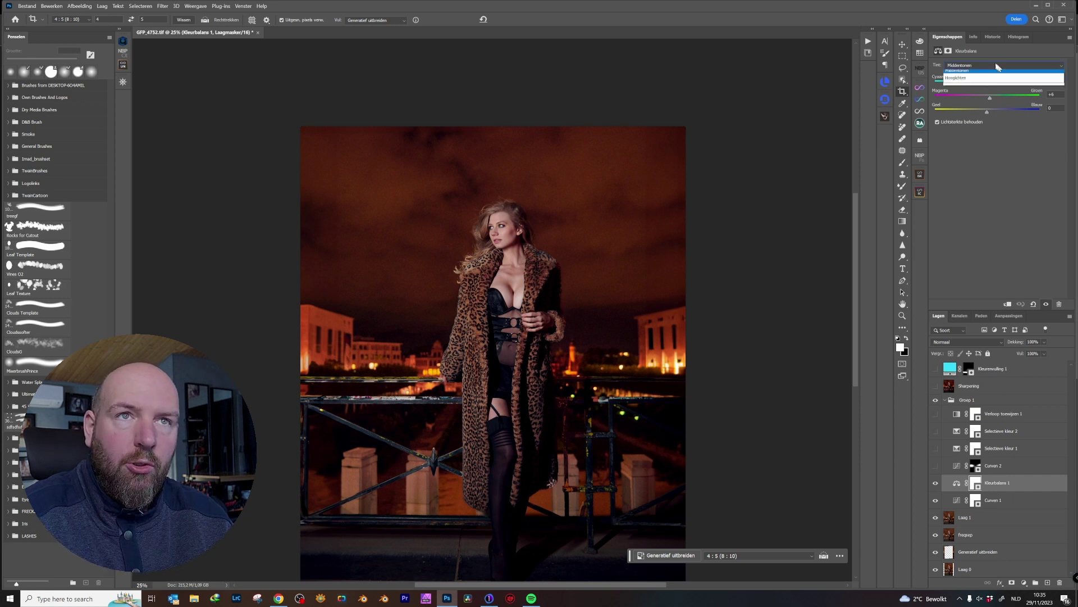
click(1002, 90)
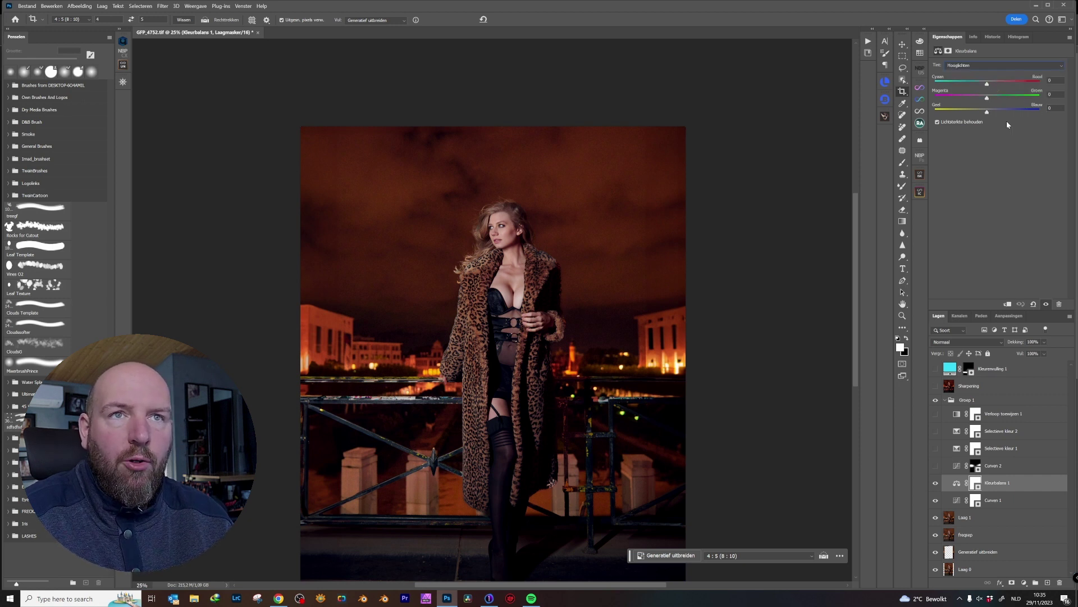
click(1000, 65)
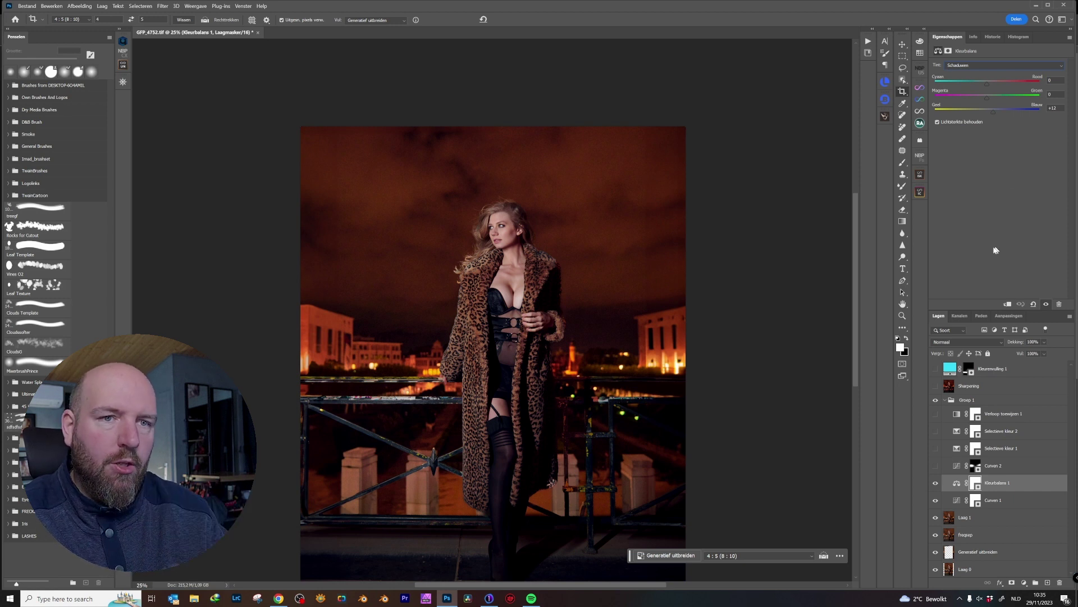
Step: Add a Curves adjustment above Curven 2 and push its red channel up strongly
click(957, 467)
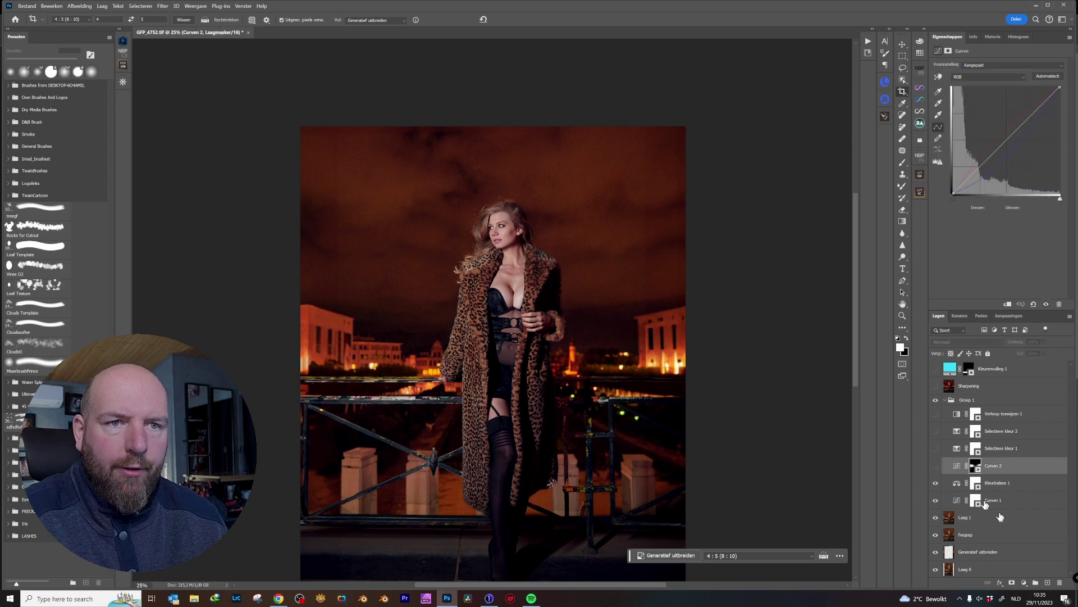
click(1025, 586)
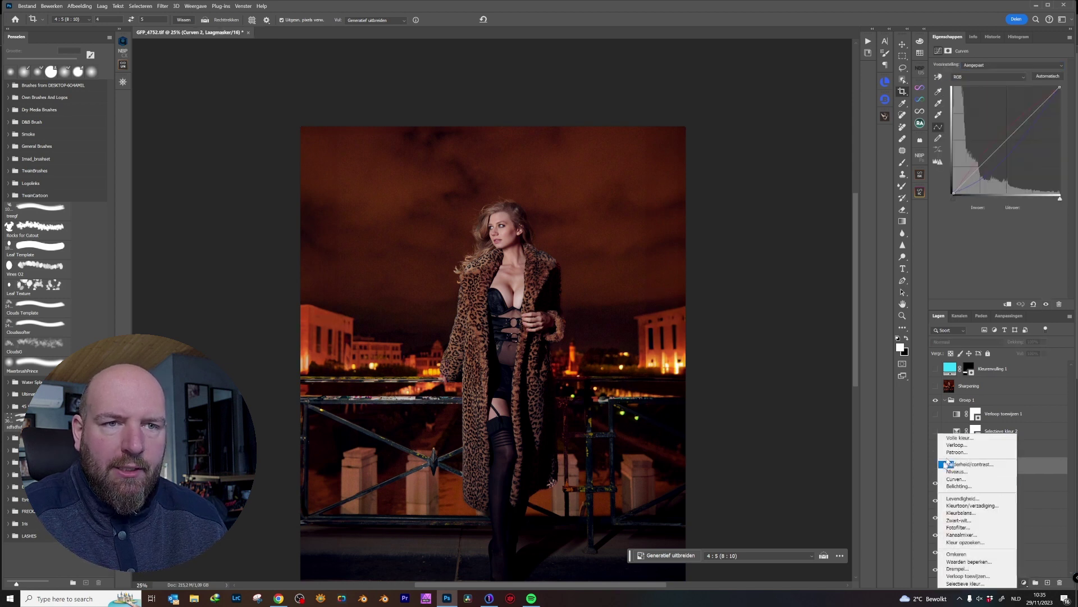
click(952, 479)
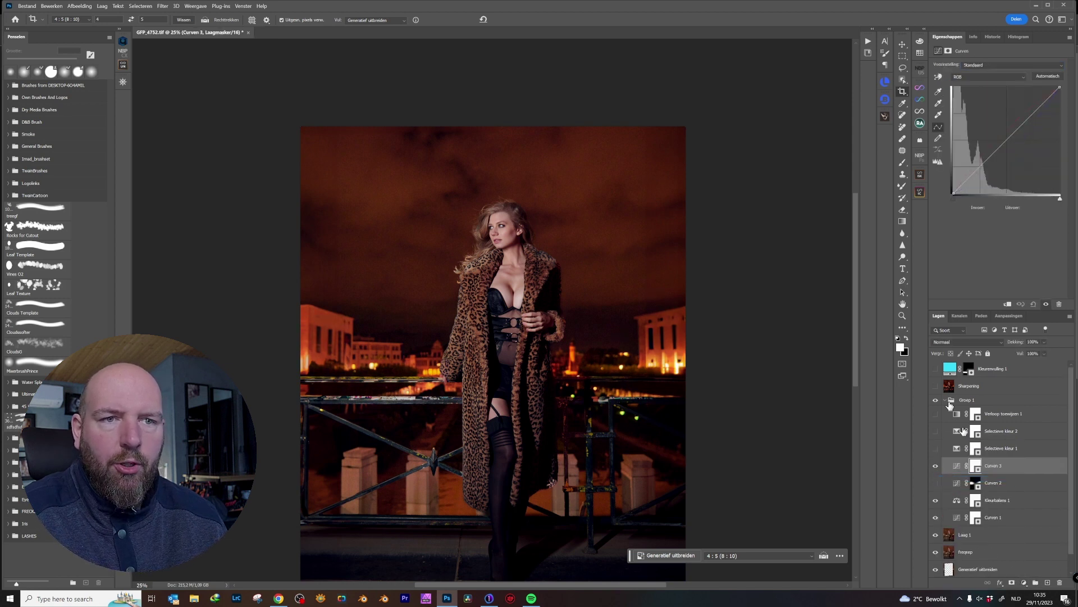
click(988, 77)
click(963, 89)
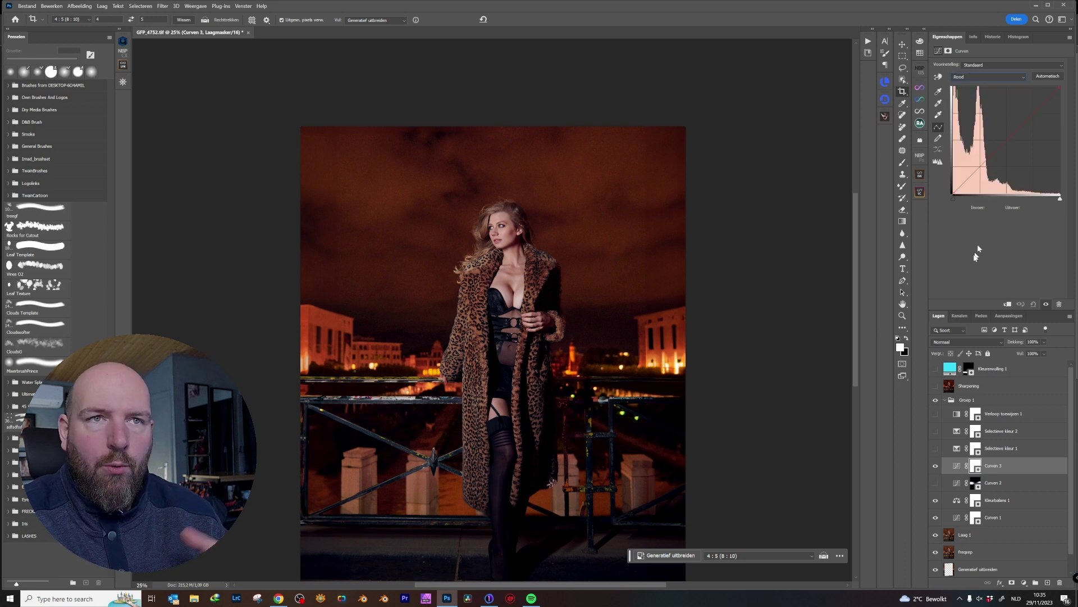
drag(986, 156, 981, 149)
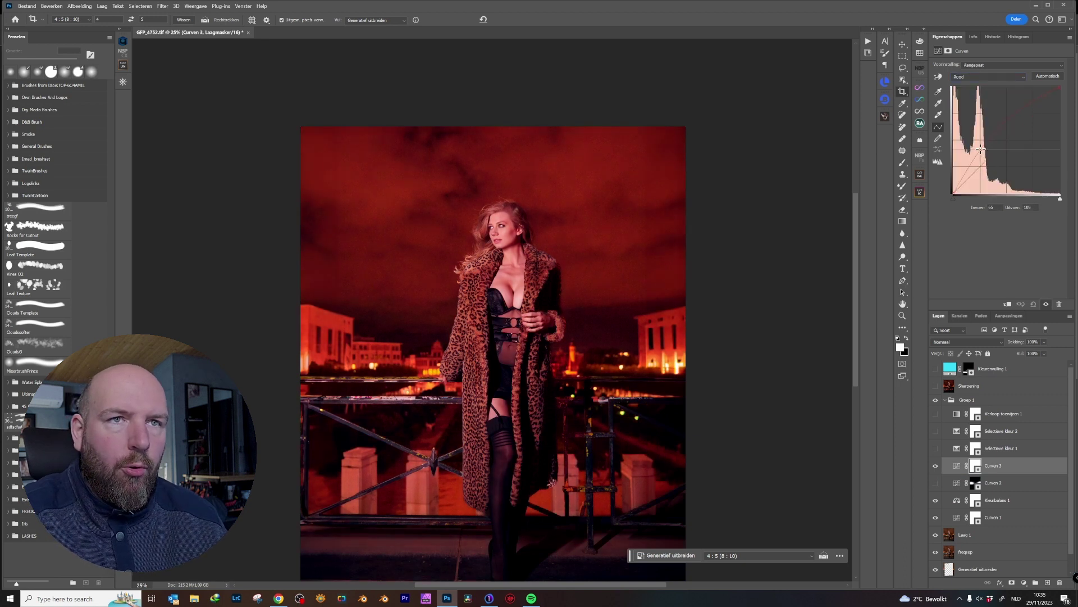
Step: Reshape the blue channel curve: lower the darker tones, raise the upper midtones
click(963, 78)
click(968, 109)
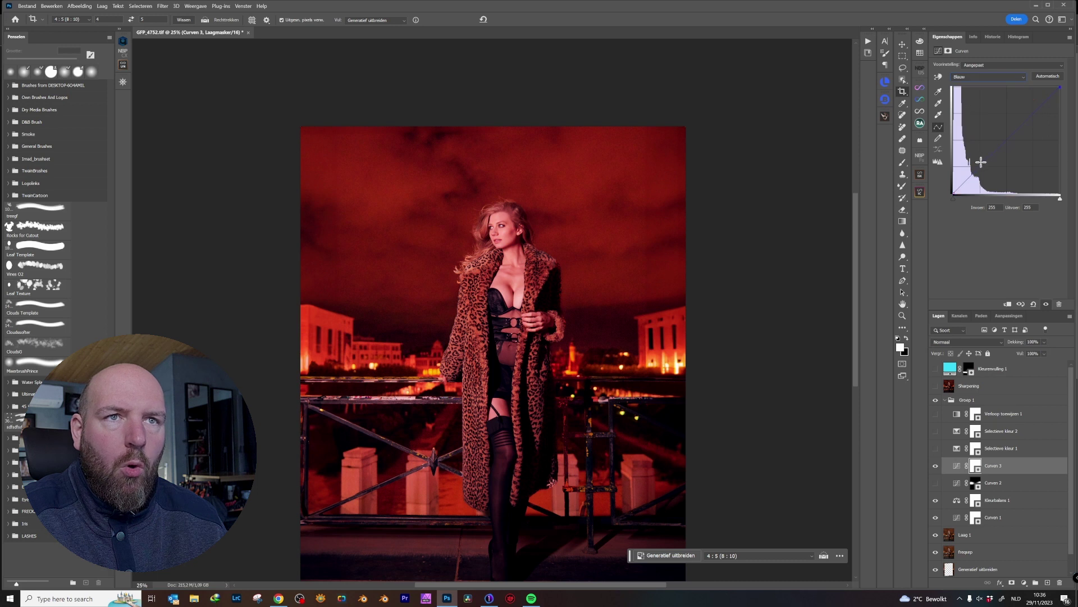
drag(988, 167, 989, 173)
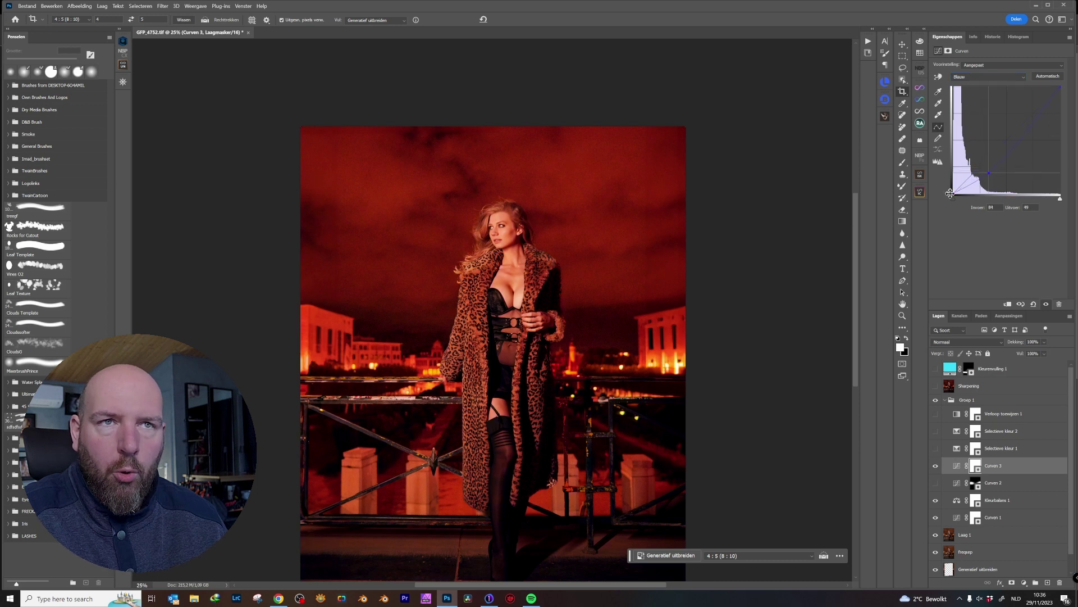
mouse_move(1026, 135)
mouse_down()
mouse_move(1015, 122)
mouse_move(1043, 120)
mouse_up()
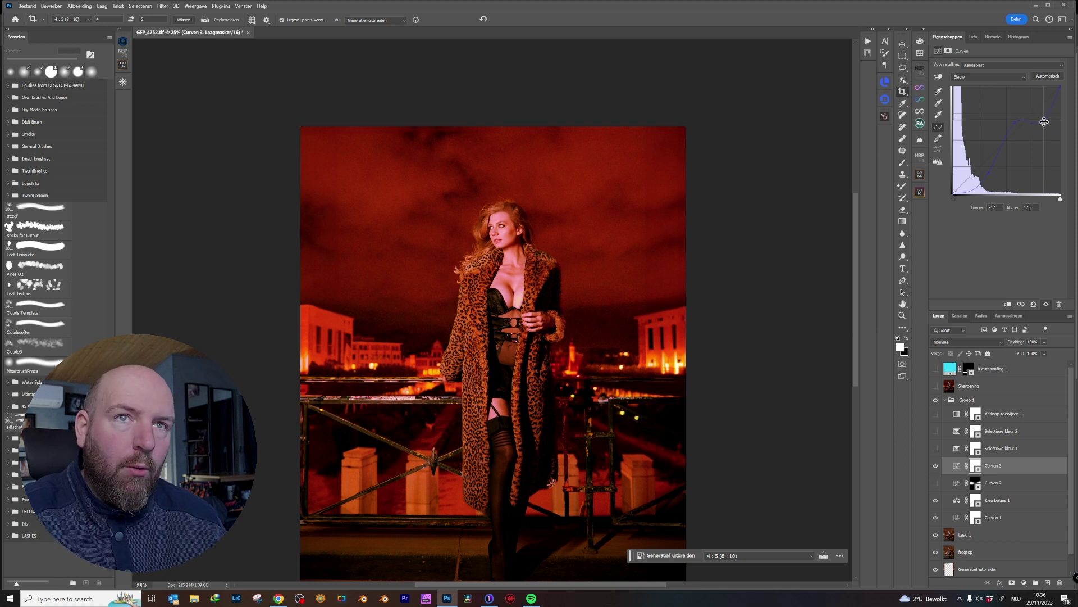
drag(1042, 119, 1075, 139)
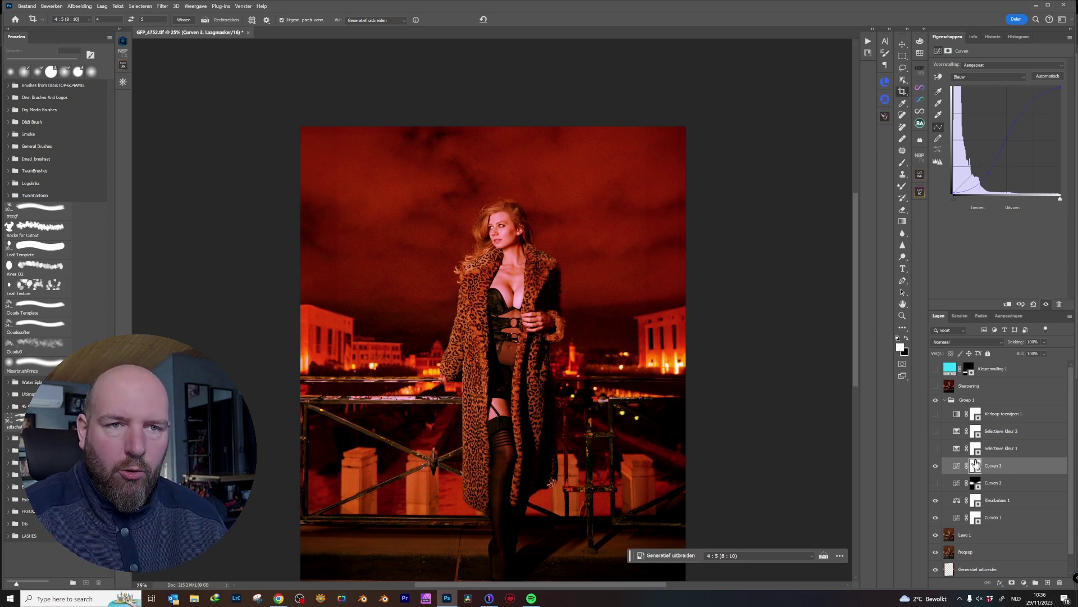
Step: Invert the new curves layer's mask and set up a brush at 10% flow, about 885 px
click(974, 466)
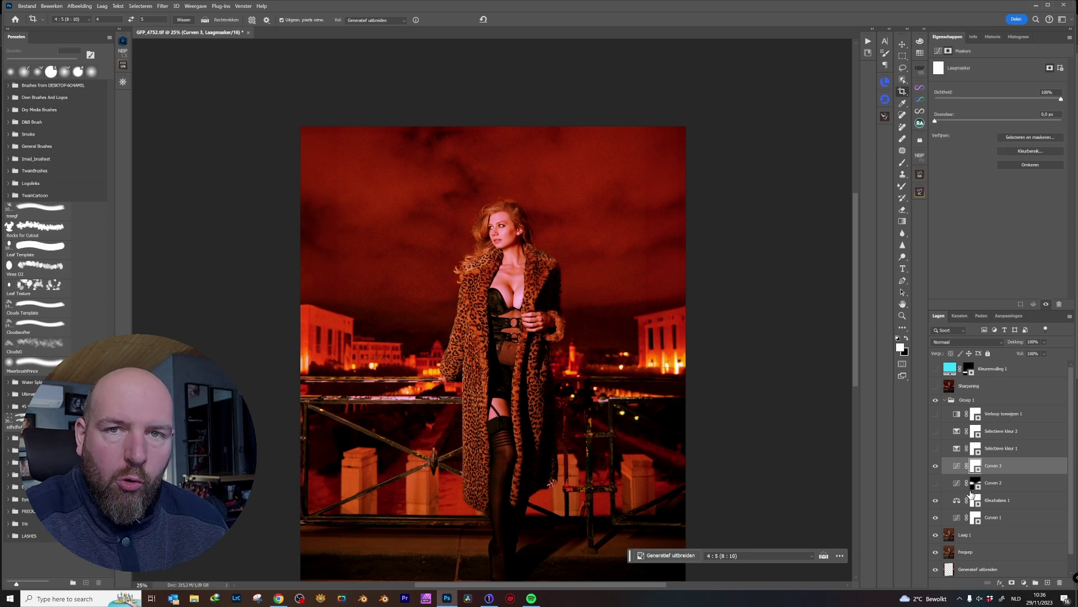
key(ctrl+i)
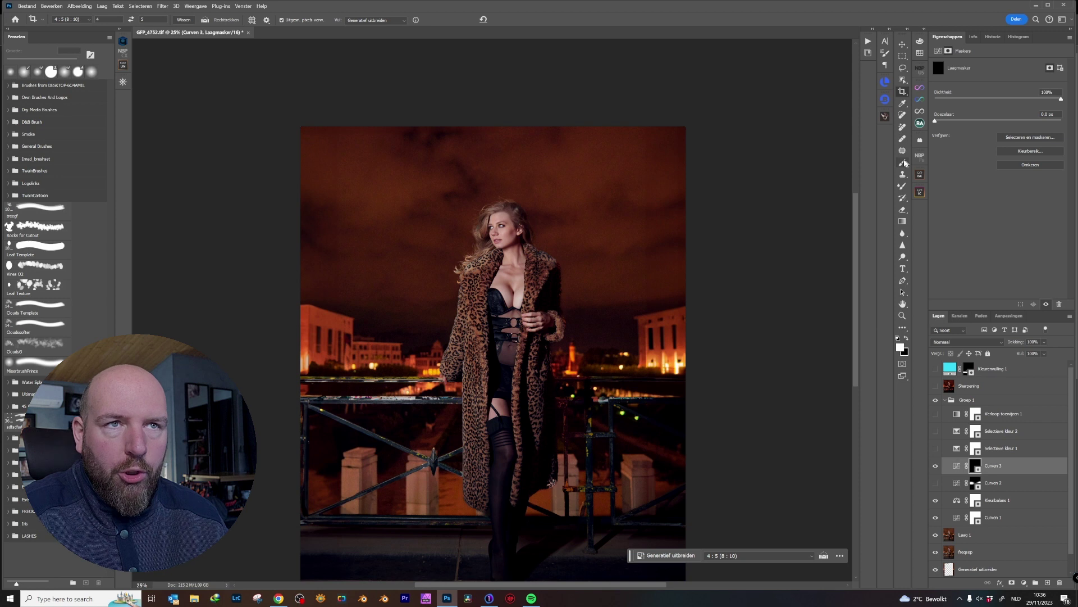
key(b)
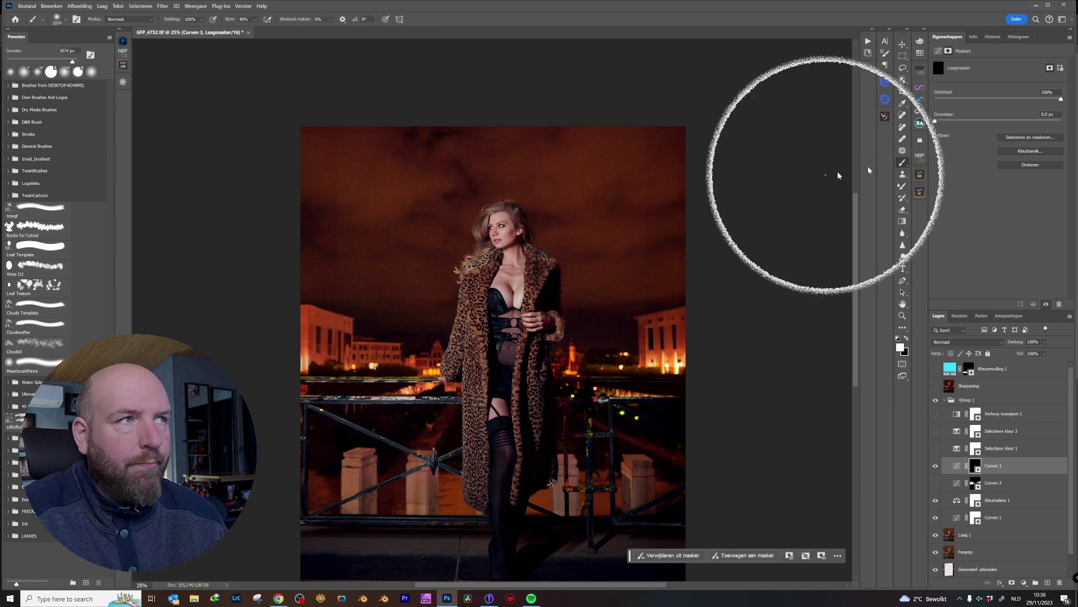
key(shift+1)
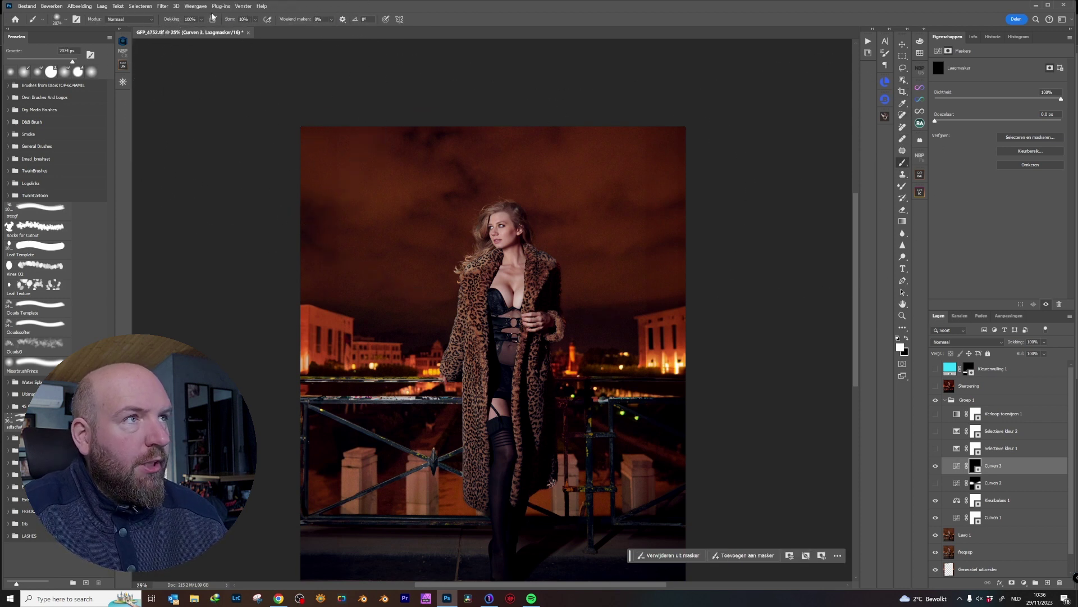
alt+right_click(660, 330)
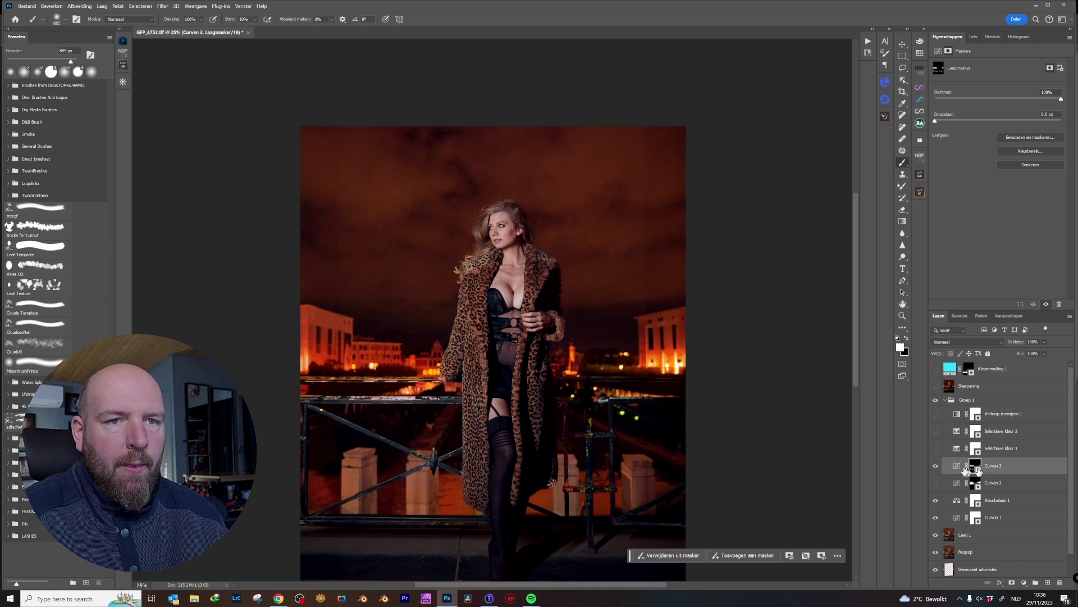
Step: Compare the image with Curven 3 on and off, then delete the Curven 3 layer
click(935, 466)
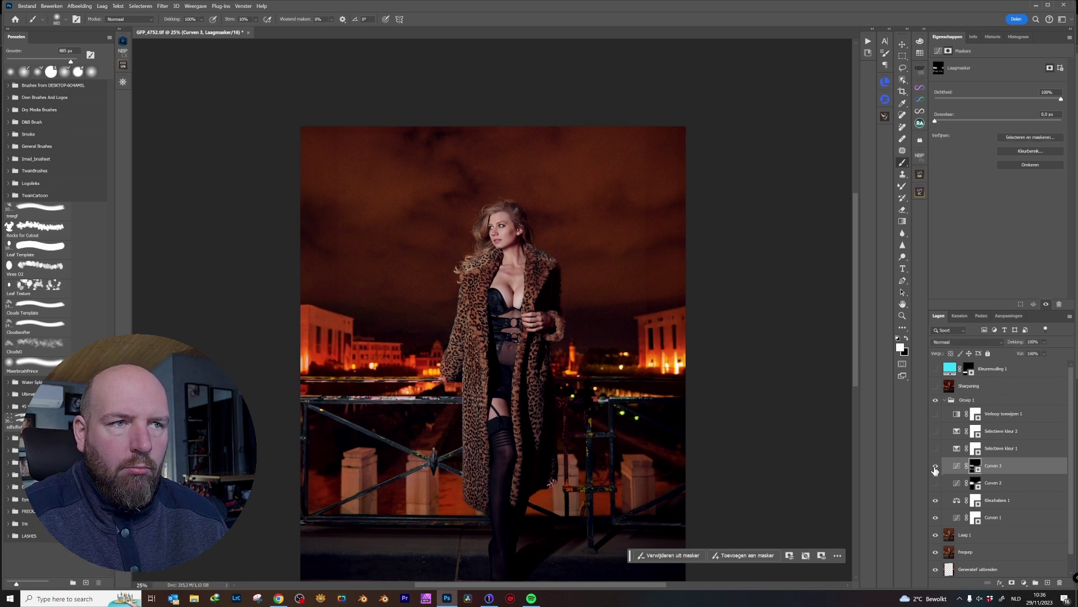
click(936, 466)
click(936, 483)
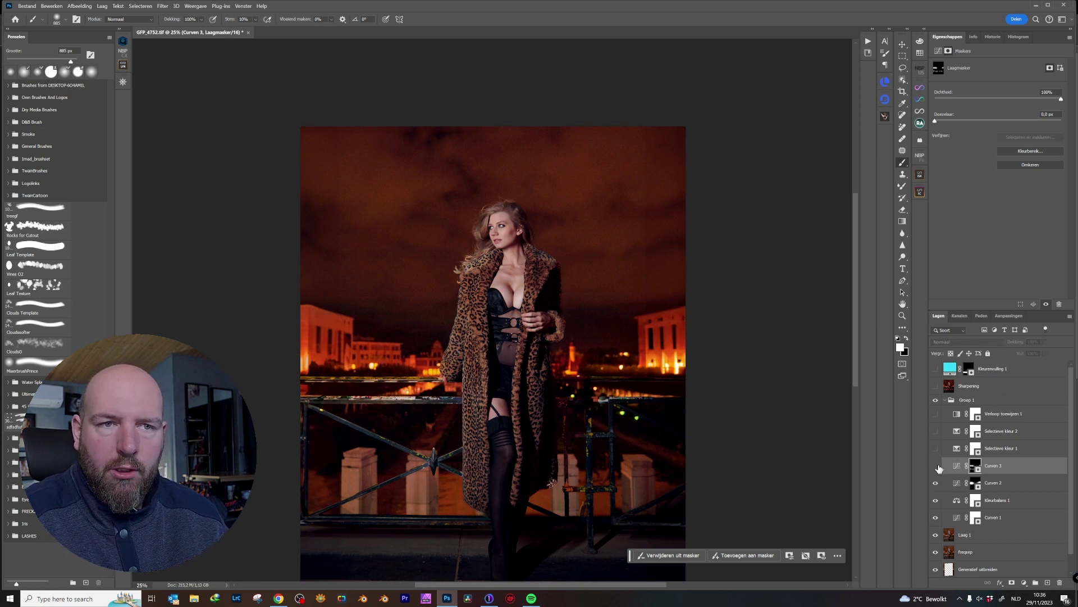
key(Delete)
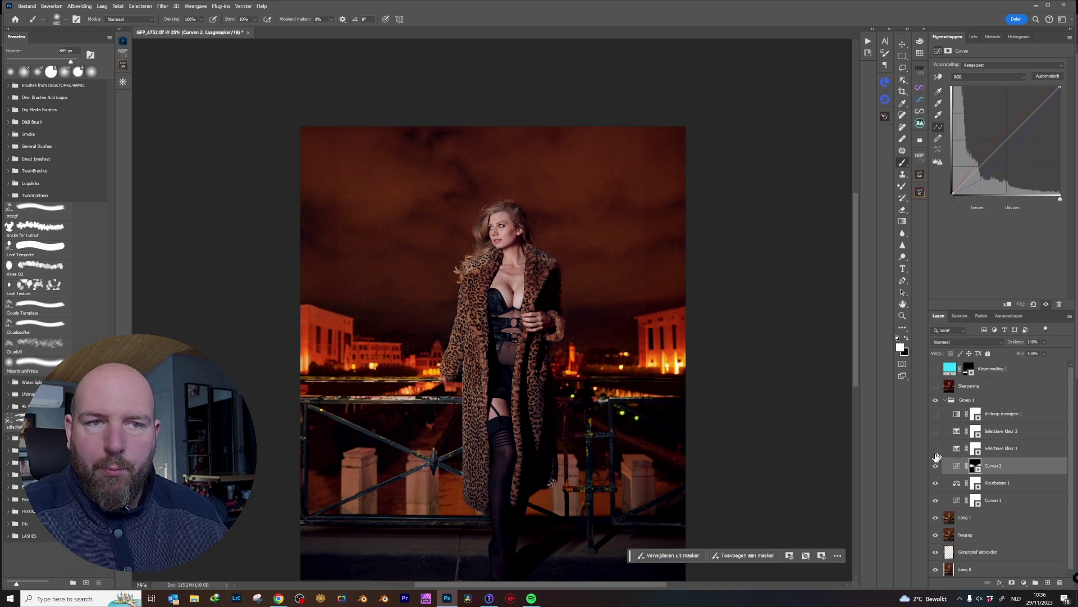
Step: Turn on Selectieve kleur 1, trying and undoing extra black in the reds
click(936, 450)
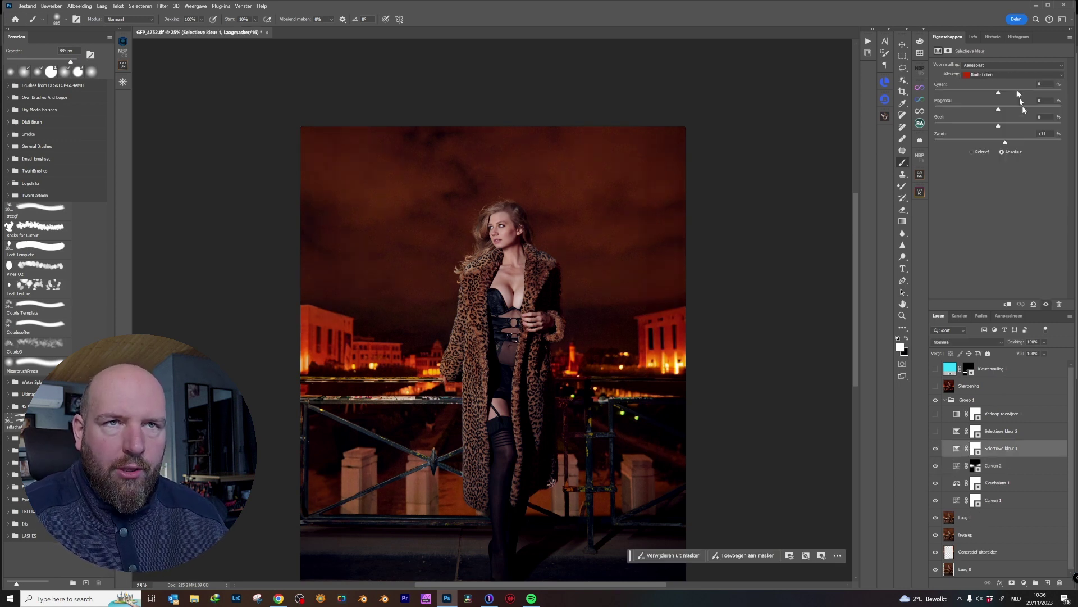
drag(1007, 144, 1014, 145)
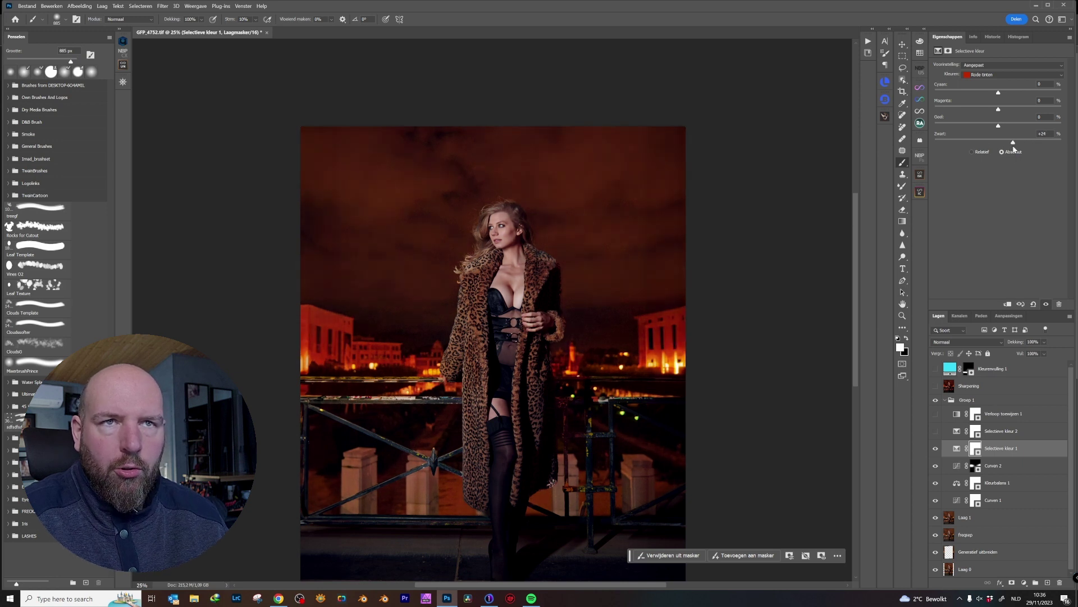
key(ctrl+z)
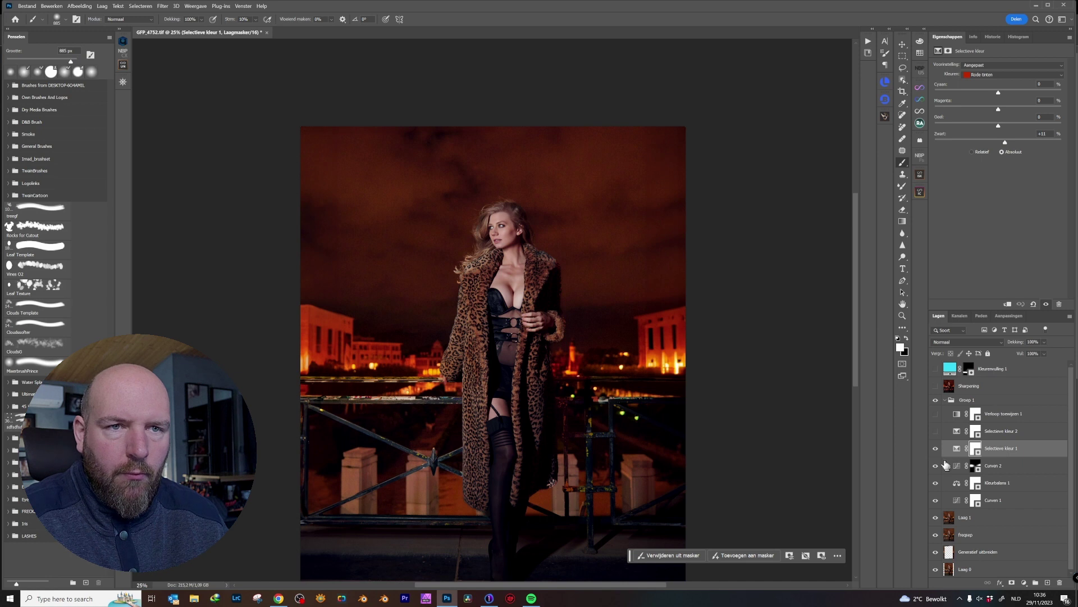
Step: Enable Selectieve kleur 2 and set its Yellows to yellow +25 and black −11
click(935, 437)
click(957, 432)
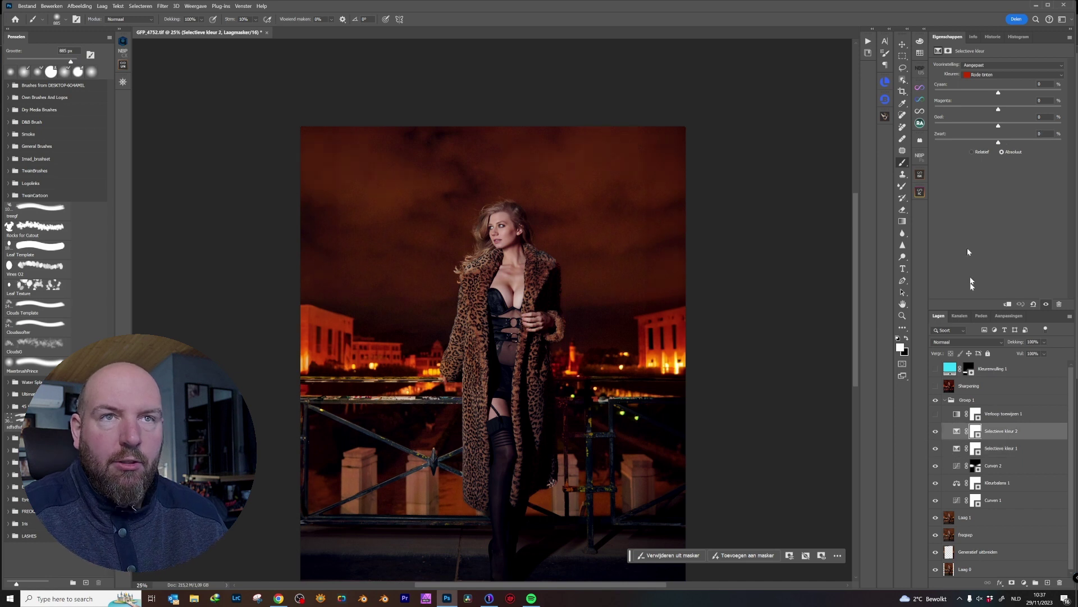
click(978, 75)
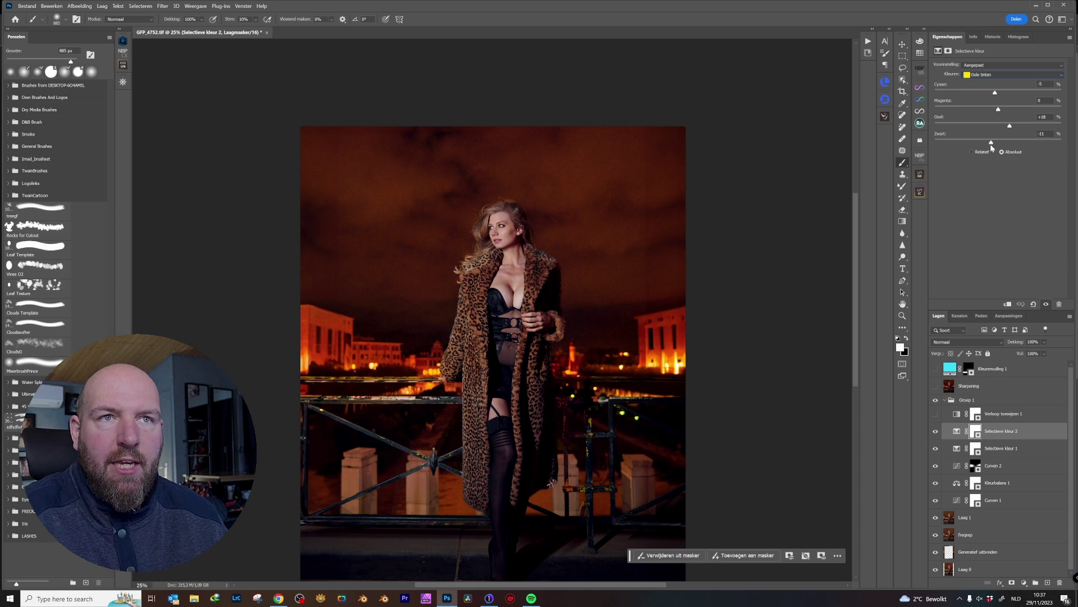
mouse_move(991, 143)
mouse_down()
mouse_move(948, 143)
mouse_move(964, 147)
mouse_up()
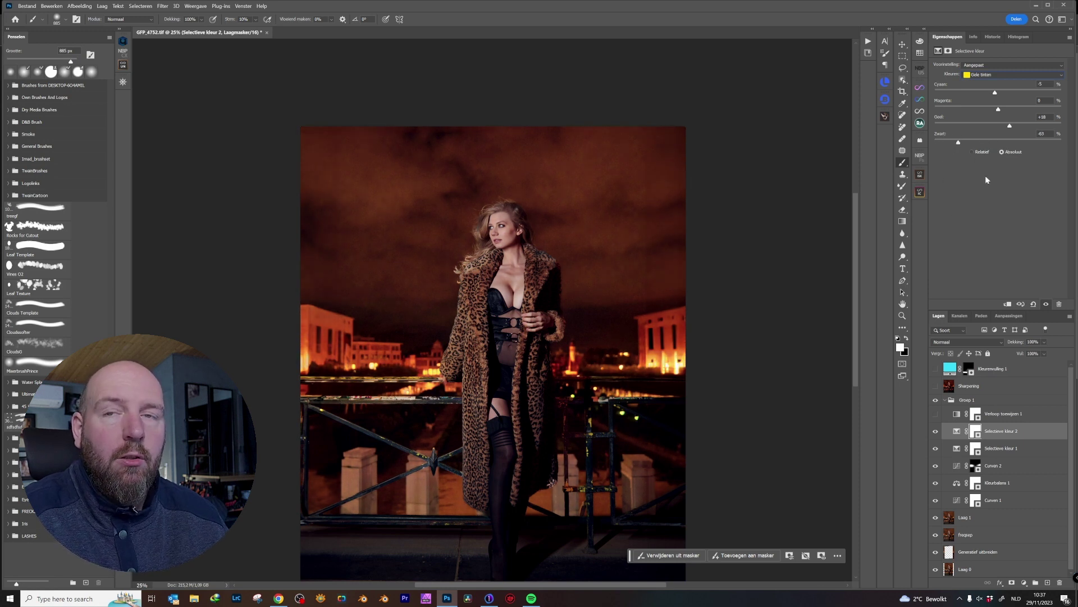
drag(959, 149, 956, 148)
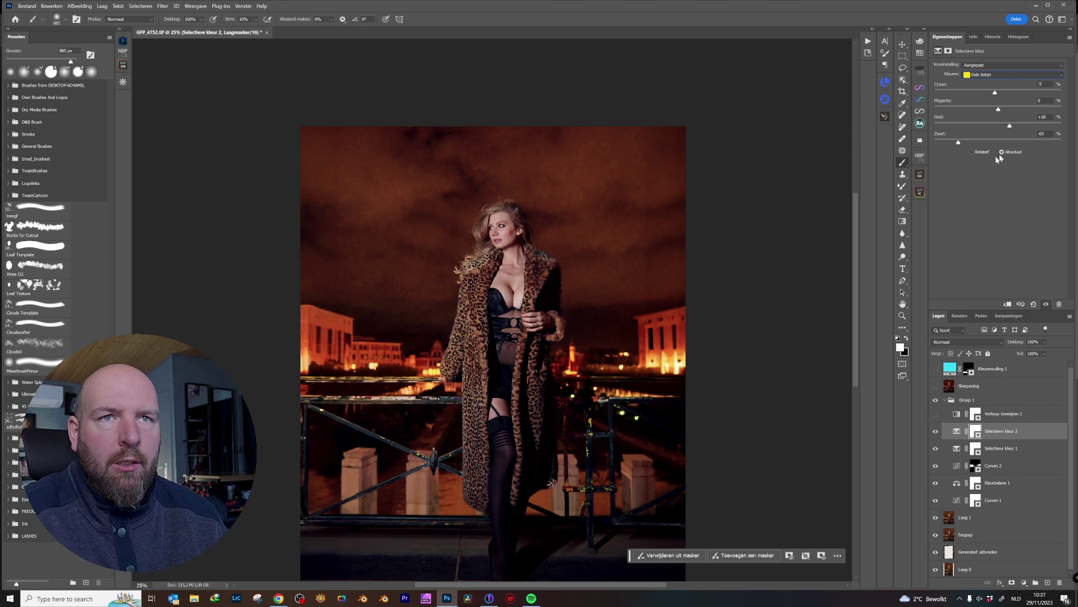
key(ctrl+z)
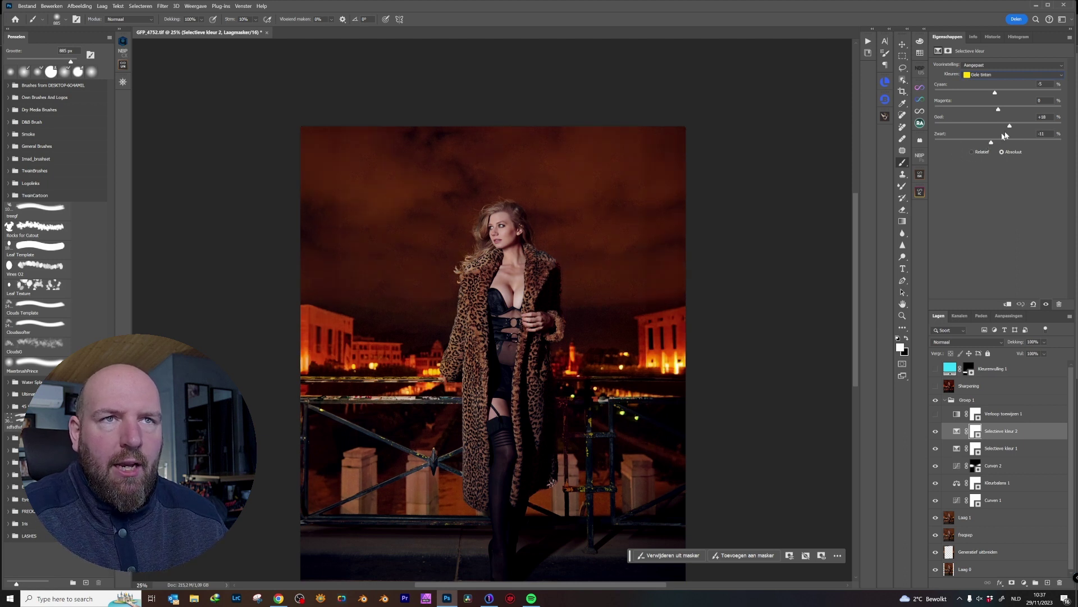
mouse_move(956, 126)
mouse_down()
mouse_move(1015, 126)
mouse_move(1011, 139)
mouse_up()
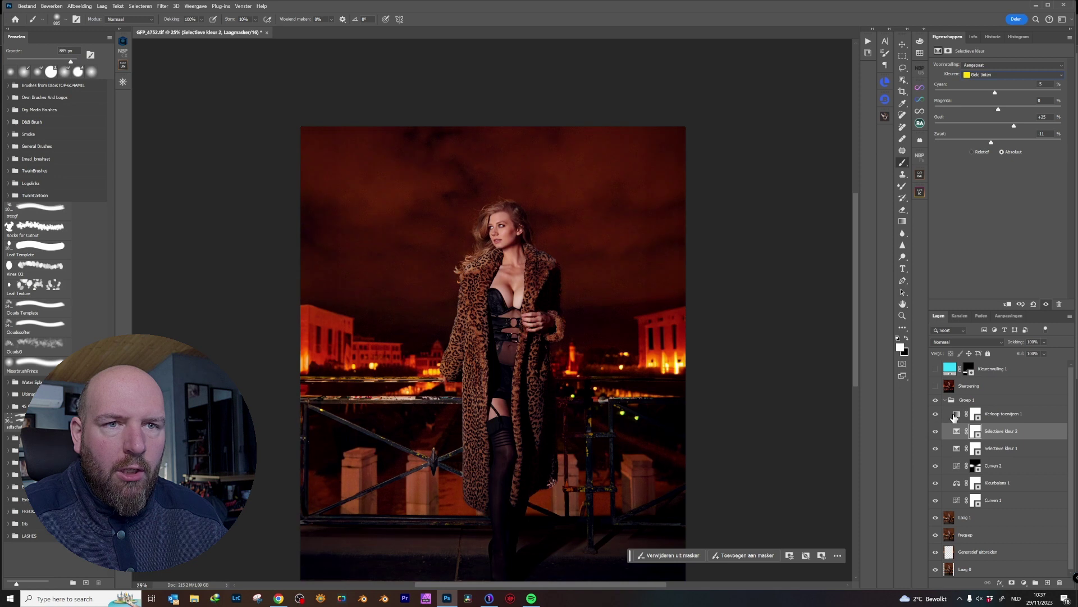
Step: Toggle the first gradient map (Verloop toewijzen 1) off and back on to compare
click(935, 413)
click(957, 415)
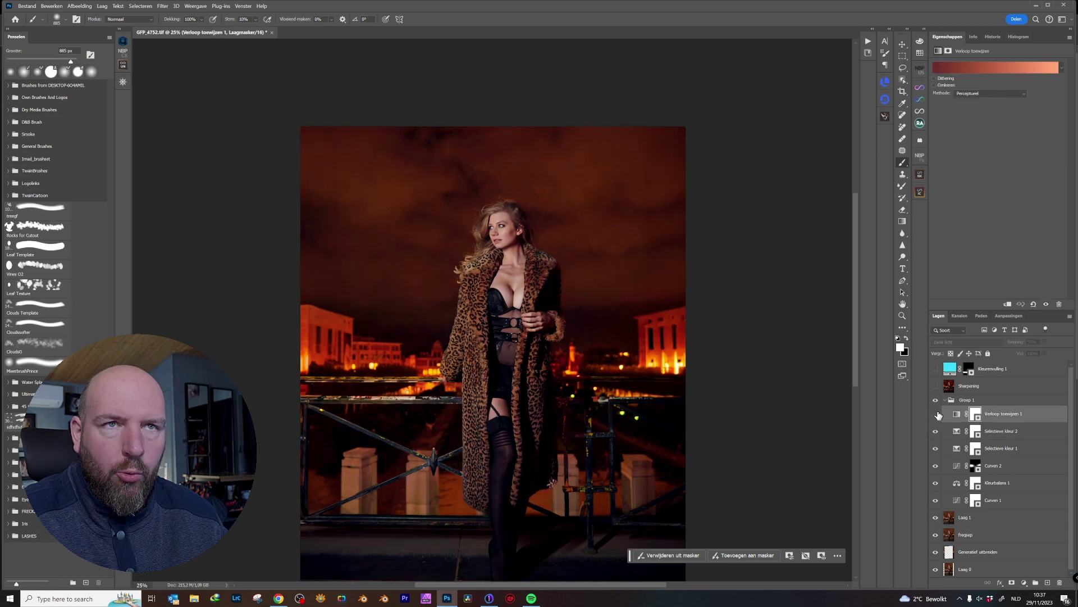
click(936, 414)
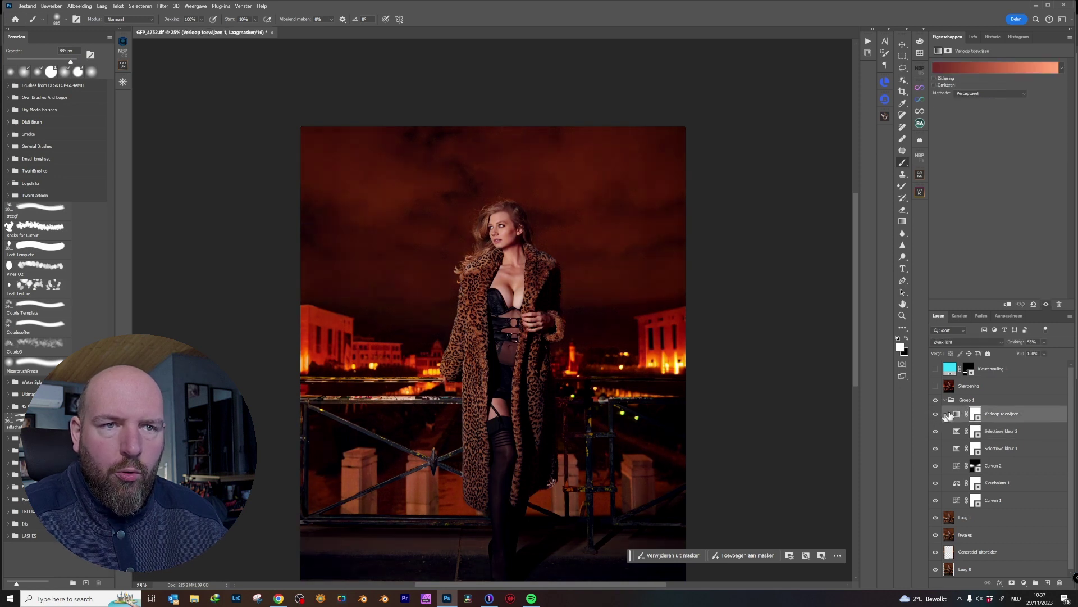
Step: Add a second gradient map adjustment, discarding an accidentally added gradient fill layer
click(1024, 583)
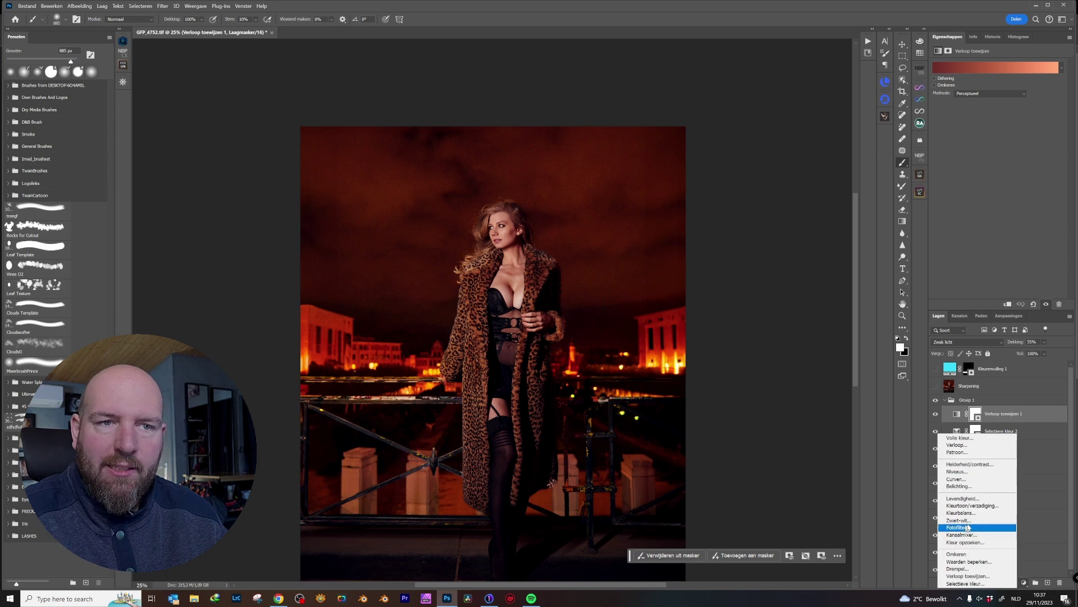
click(957, 444)
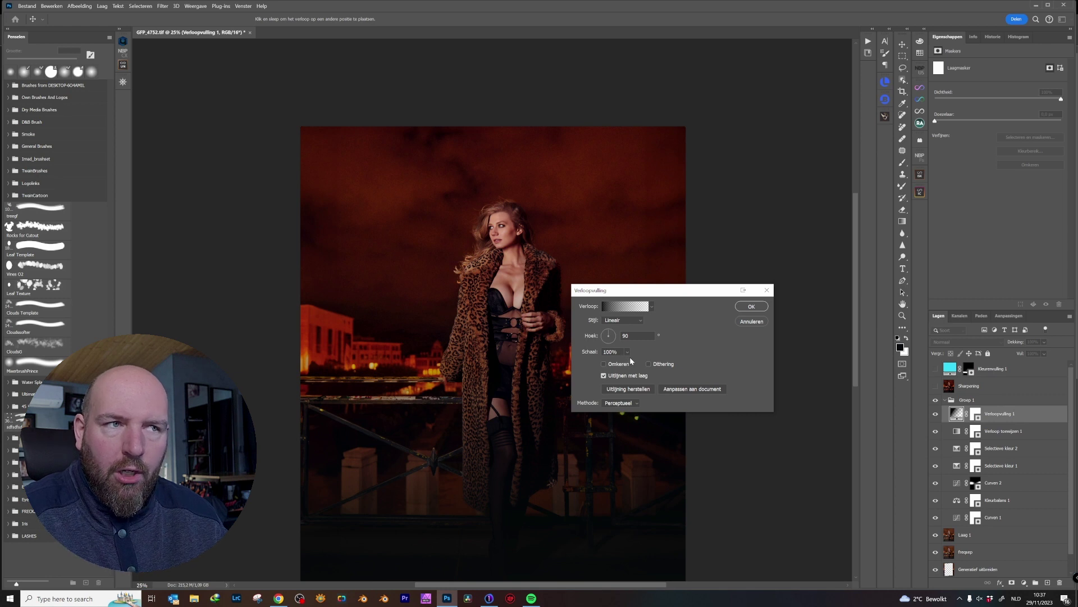
click(752, 322)
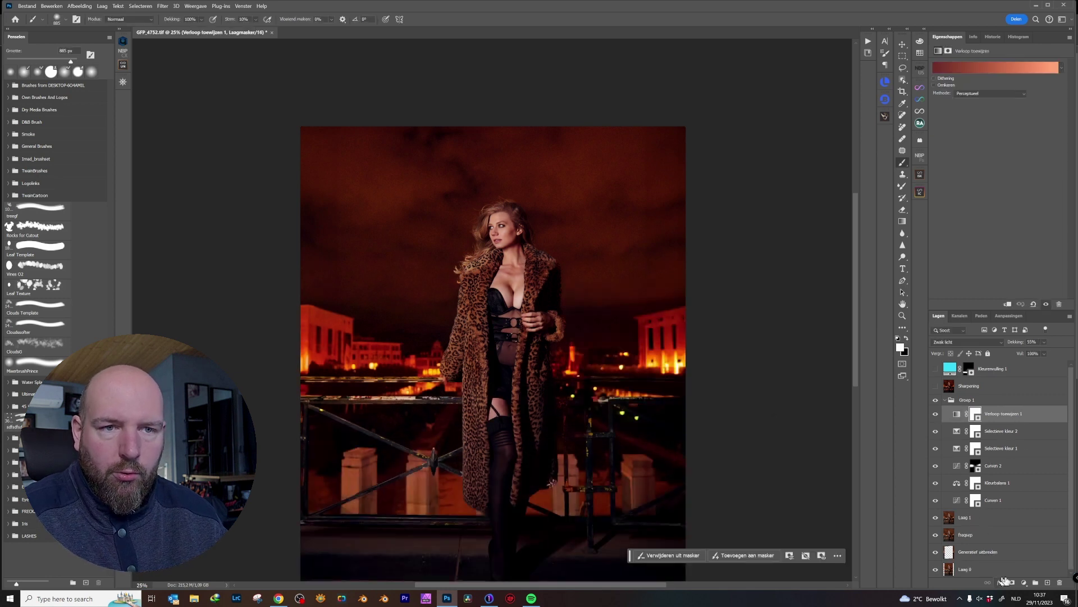
click(1024, 583)
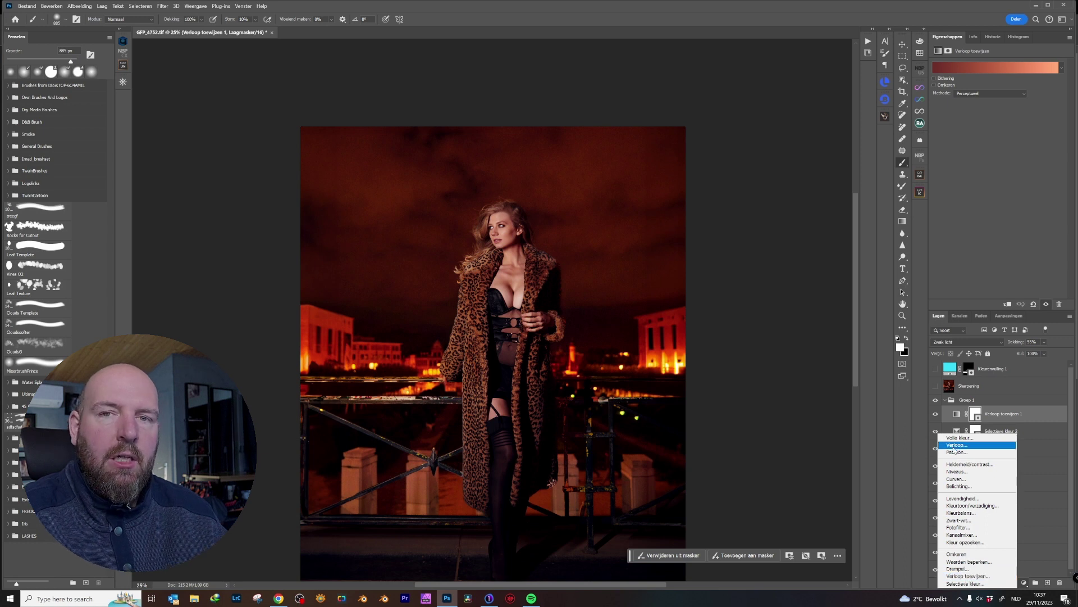
click(968, 576)
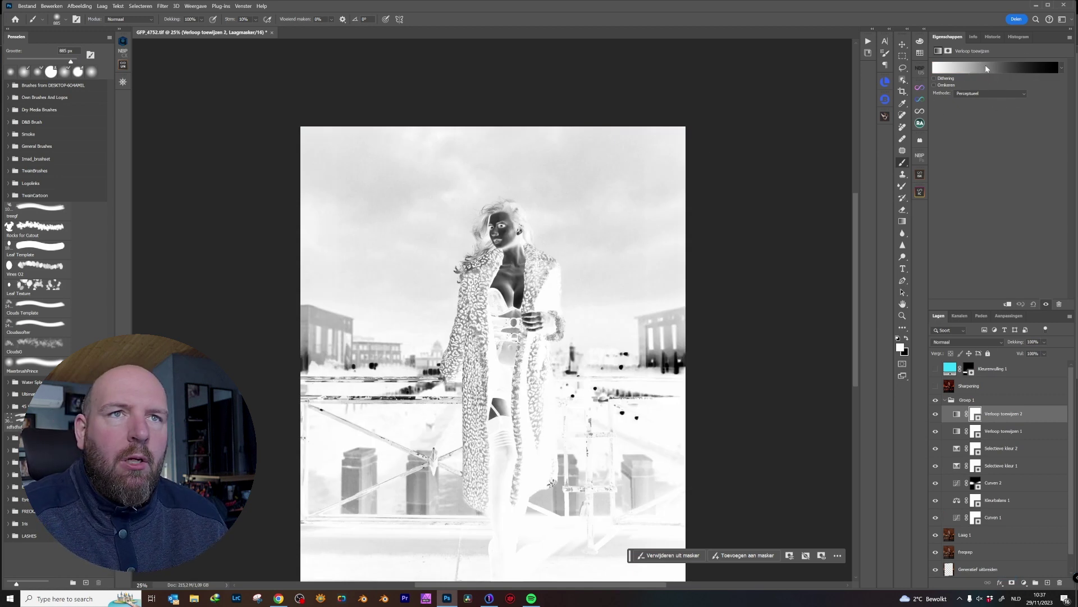
Step: Set the new gradient's left stop to a bright orange
click(953, 68)
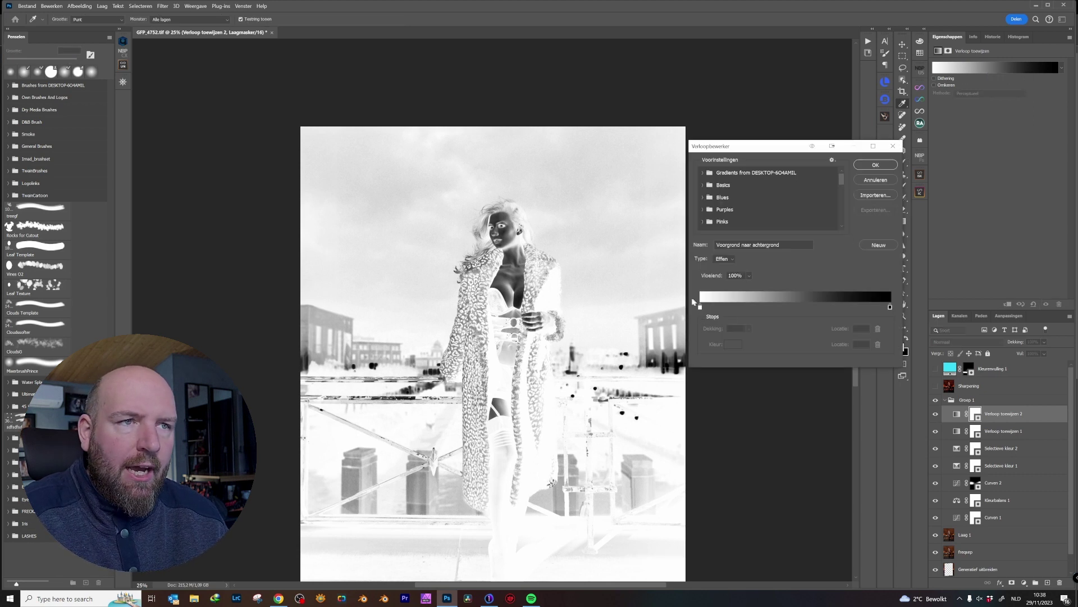
click(700, 307)
click(733, 345)
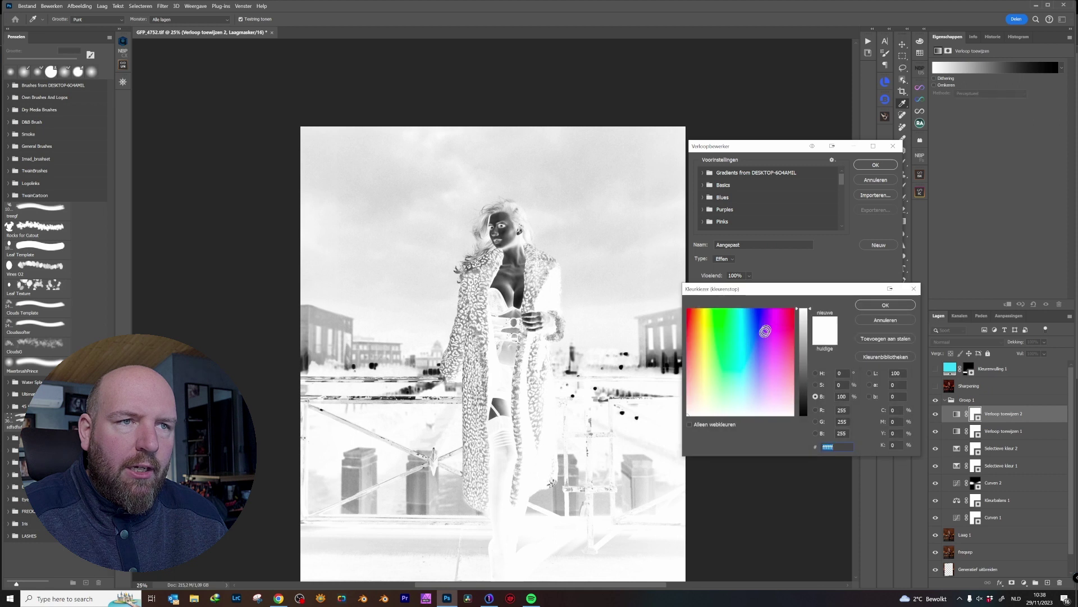
text(ff0000)
click(816, 372)
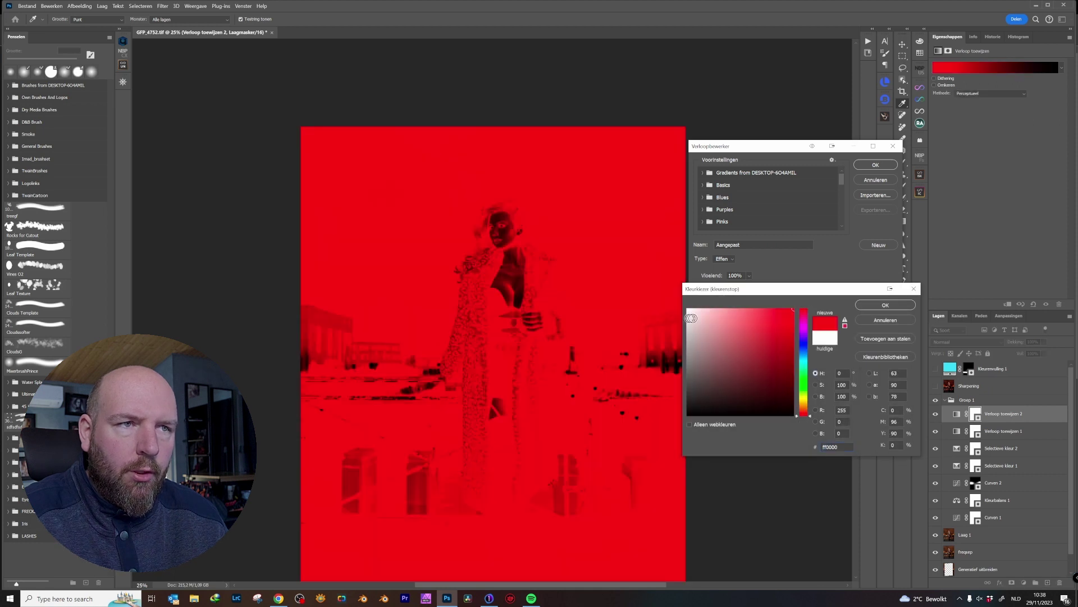
drag(770, 321, 788, 361)
click(809, 413)
drag(809, 413, 810, 408)
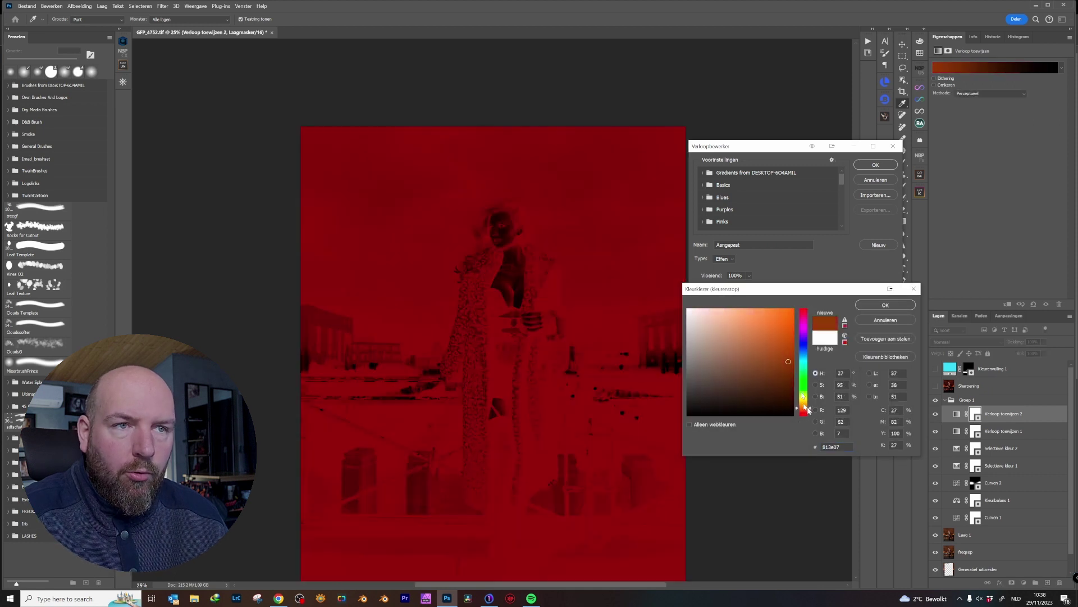
click(793, 316)
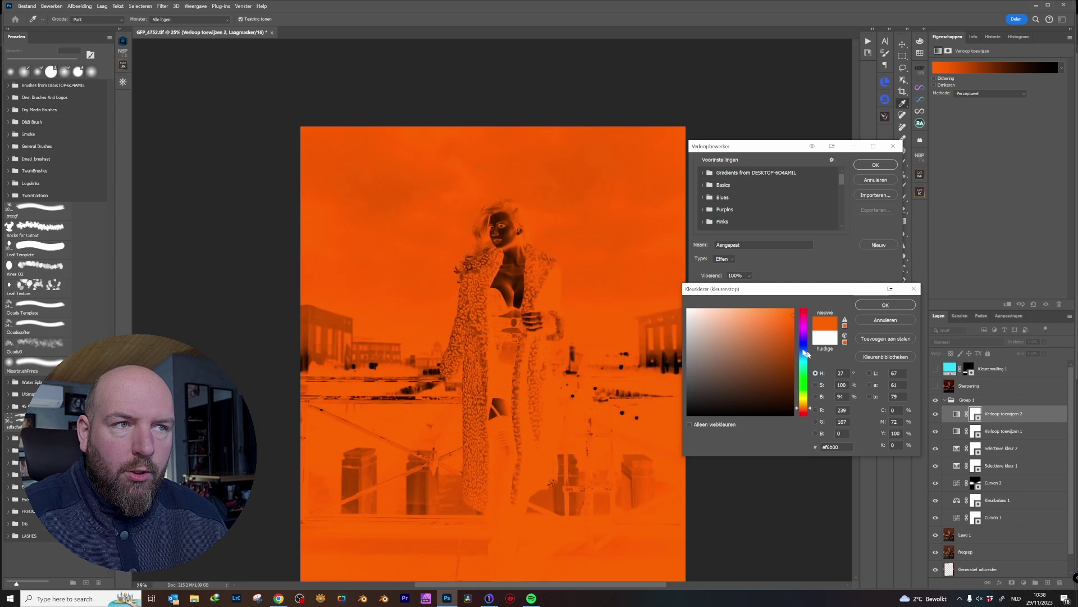
click(885, 305)
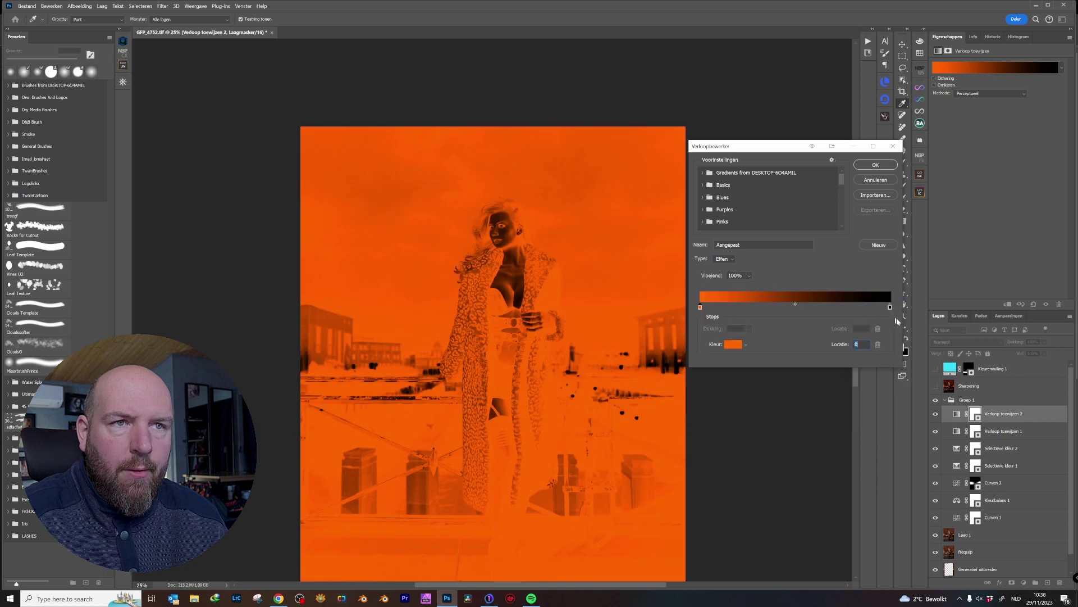
Step: Change the opposite end stop to a very pale warm cream
click(732, 344)
drag(711, 349, 686, 308)
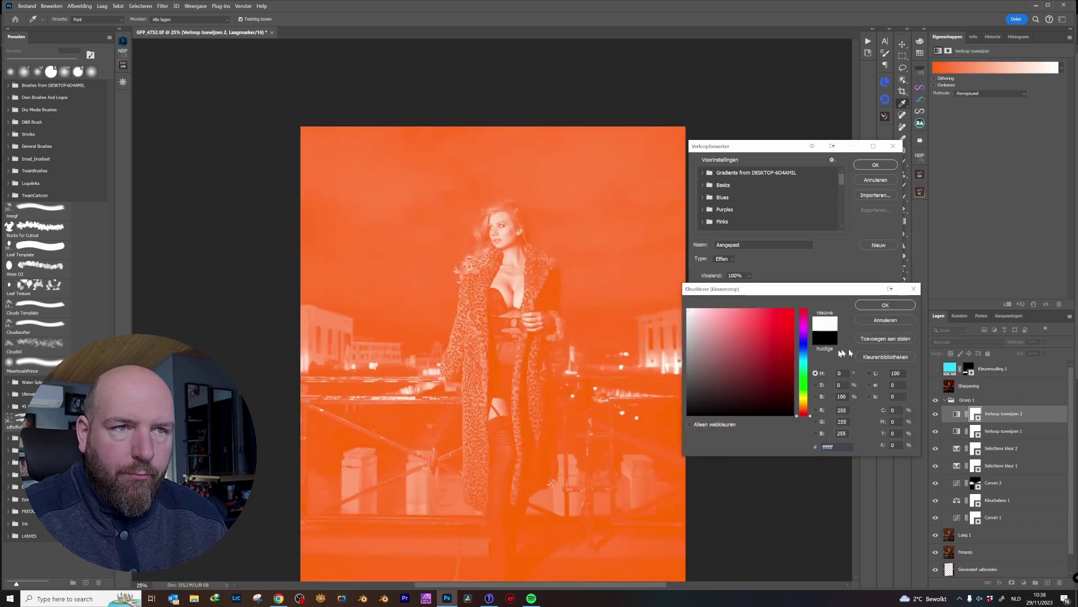
drag(804, 396, 804, 412)
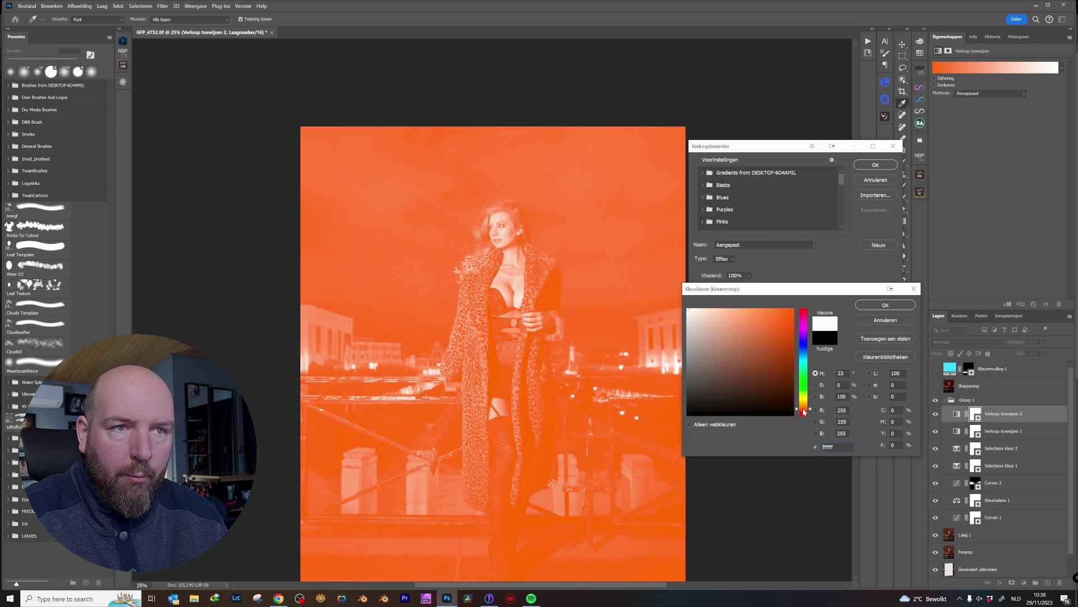
drag(772, 326, 698, 303)
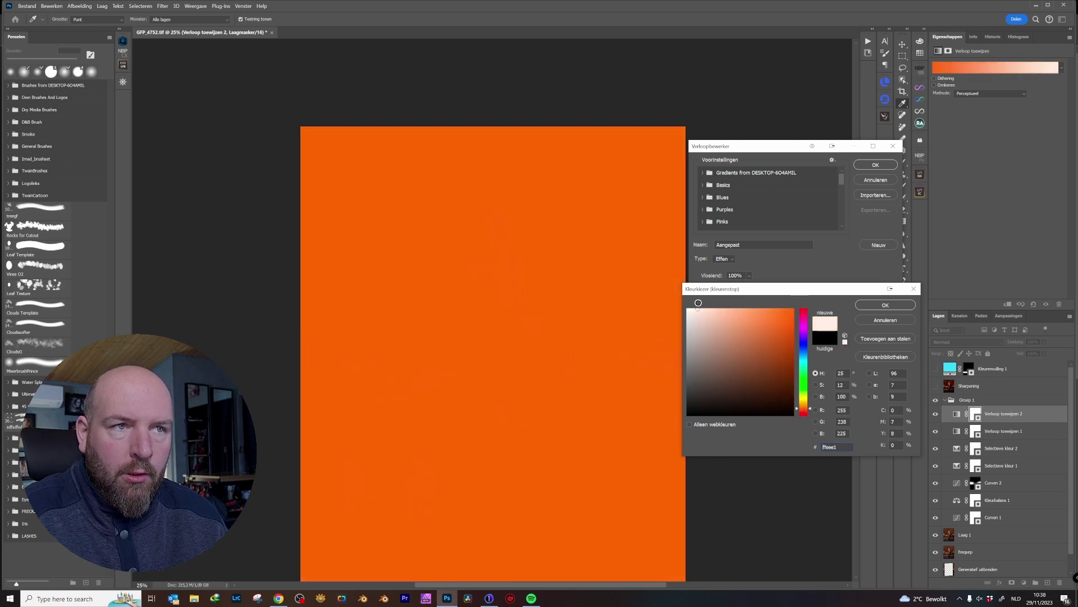
click(885, 305)
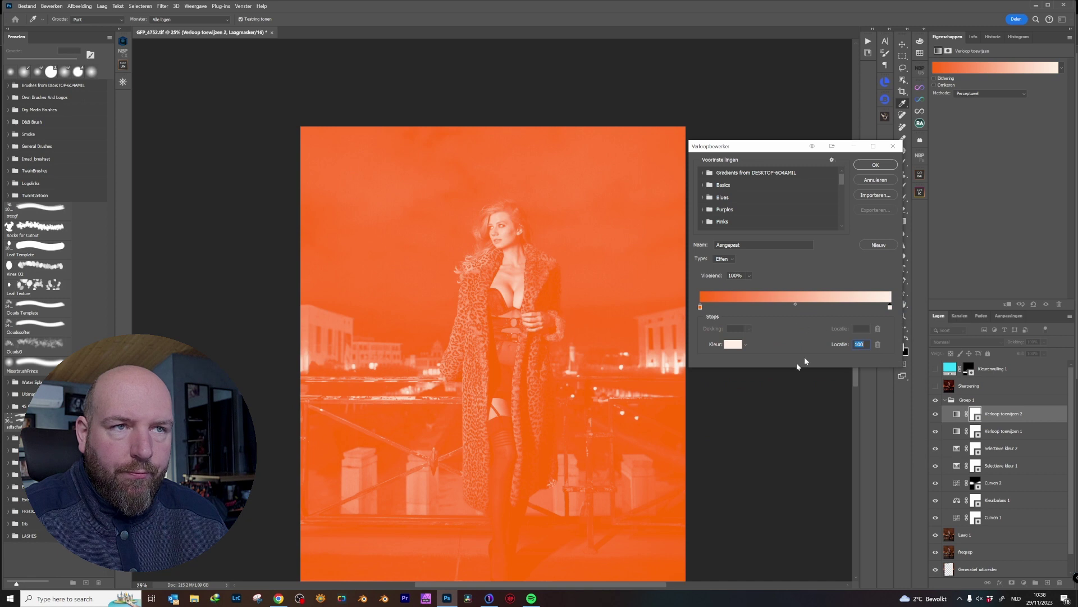
Step: Add a saturated teal stop at the 50% middle and apply the gradient
drag(767, 309, 797, 309)
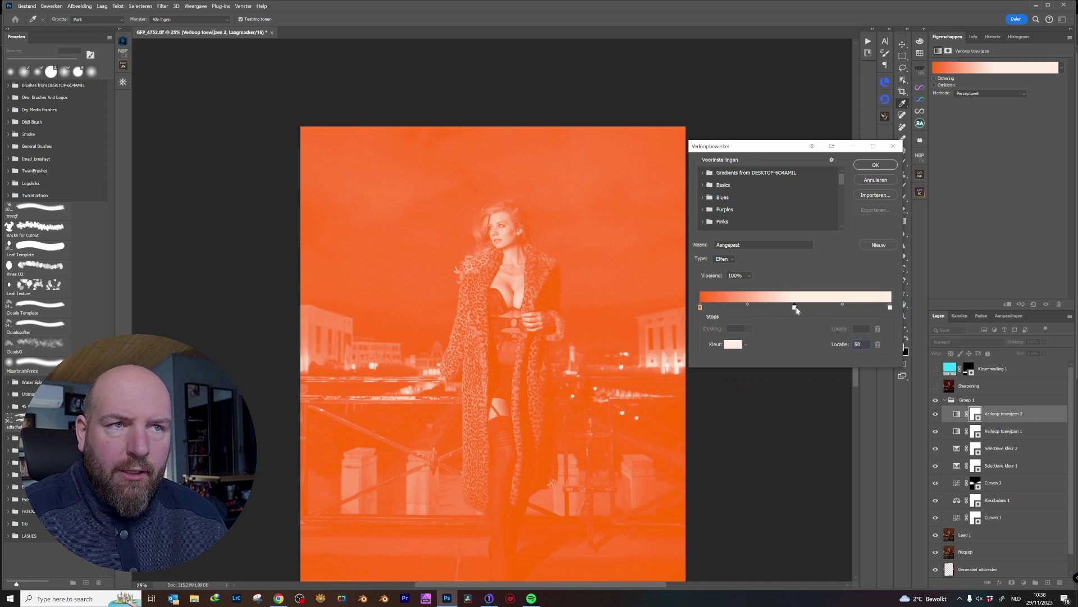
click(732, 344)
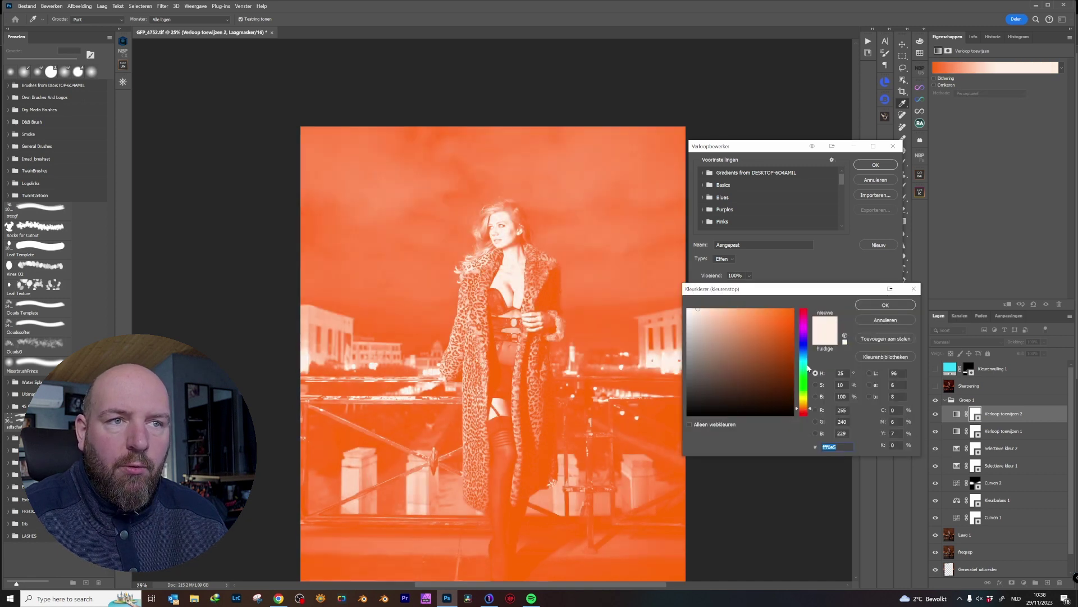
click(805, 364)
click(766, 367)
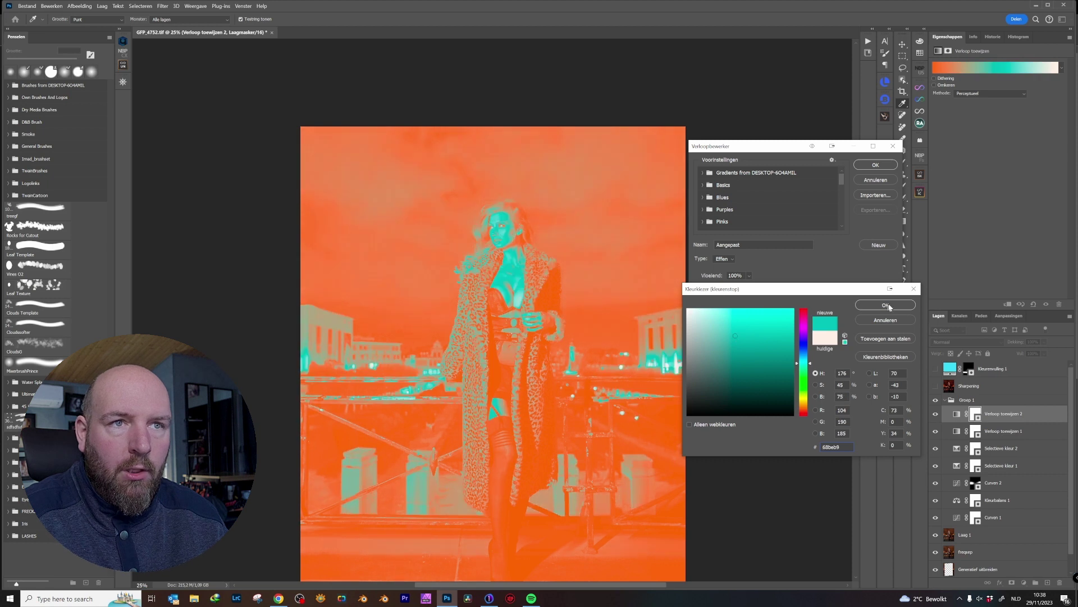
click(885, 304)
click(874, 166)
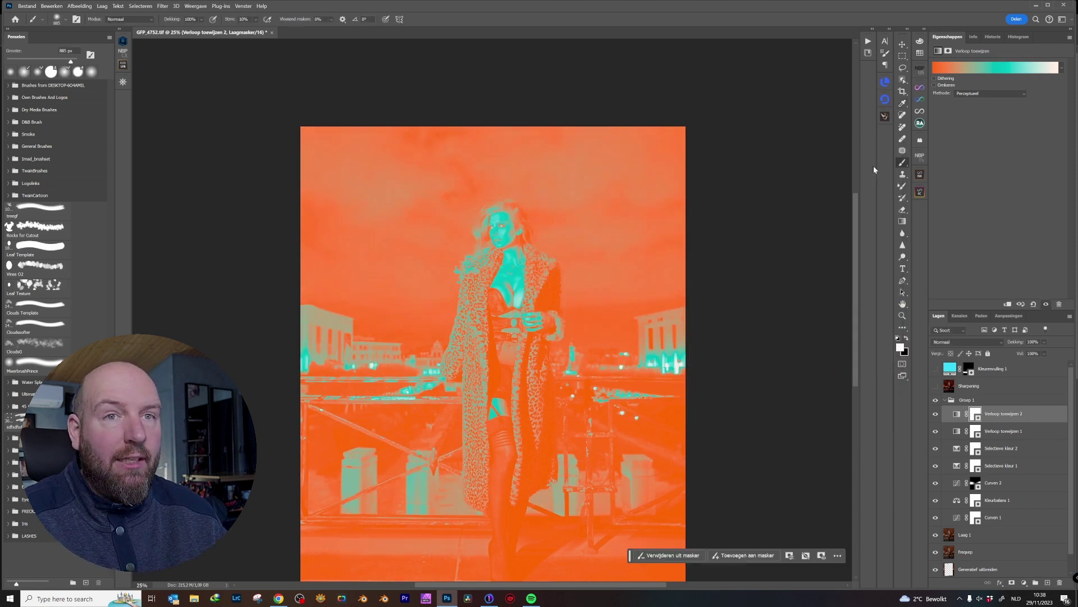
Step: Set Verloop toewijzen 2 to Color blend mode at about 37% opacity
click(966, 342)
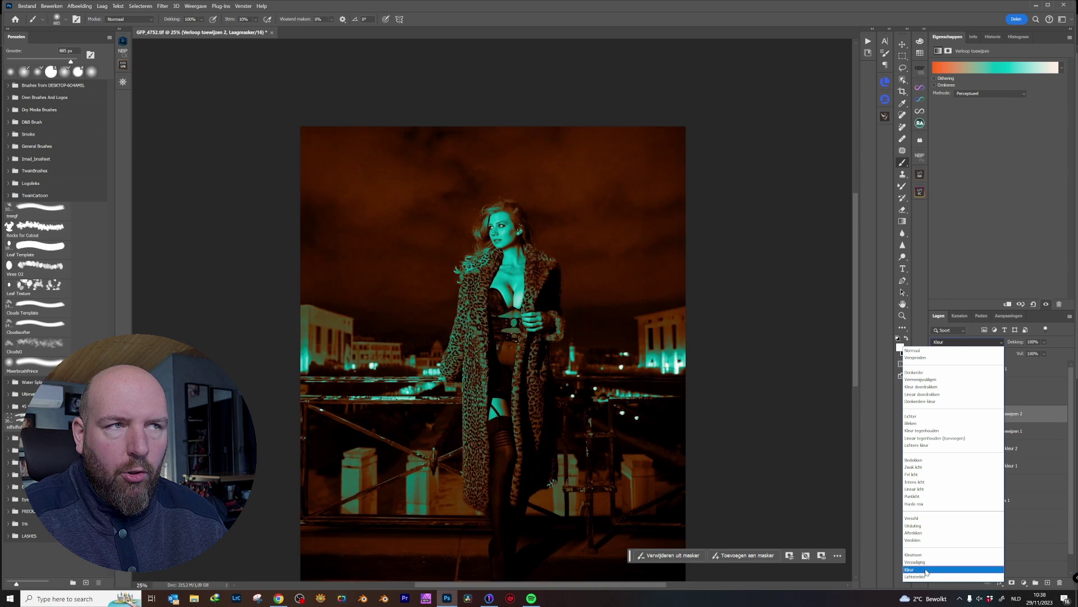
click(920, 569)
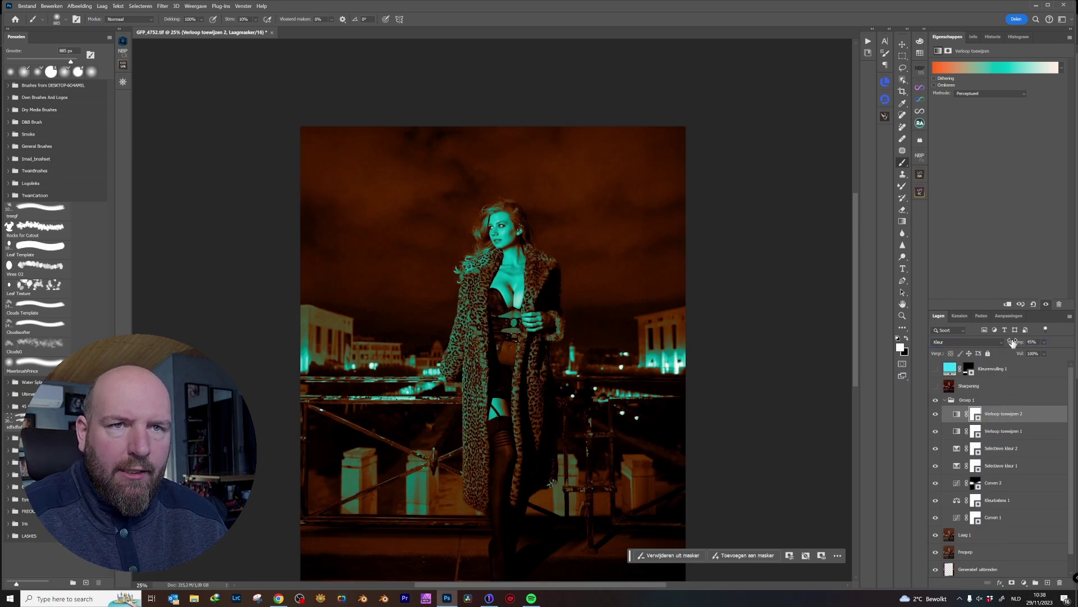
drag(1012, 342, 1006, 347)
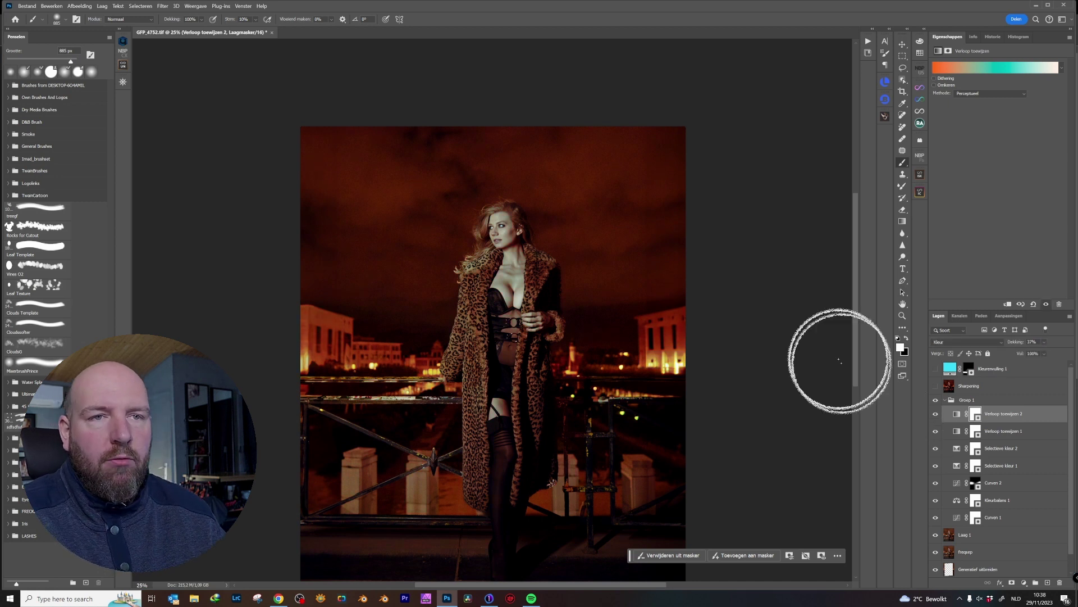
Step: Switch the gradient map's interpolation method to Classic
click(1009, 68)
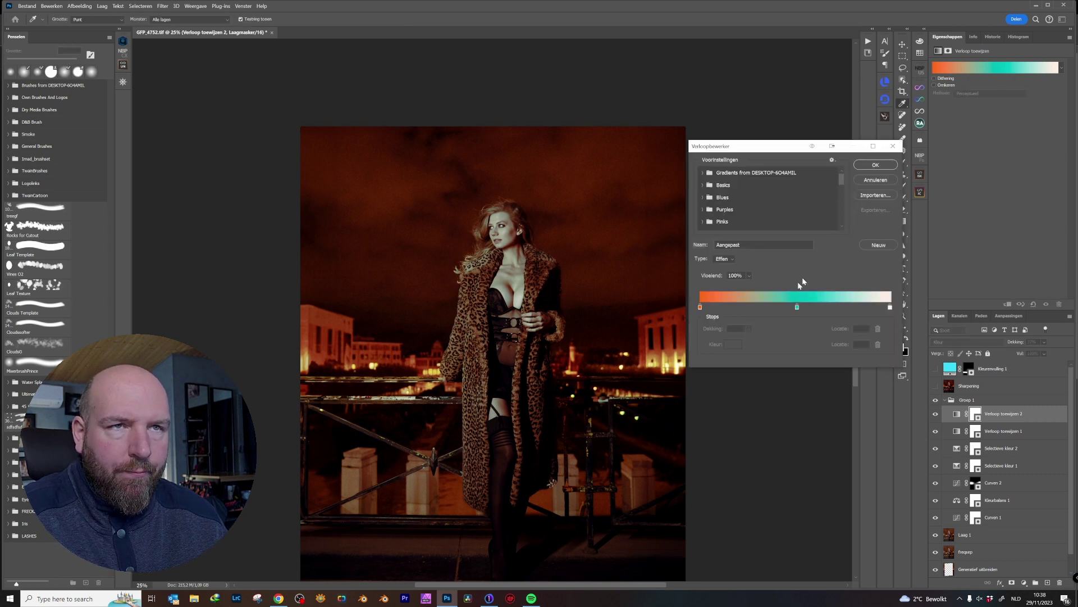
click(882, 180)
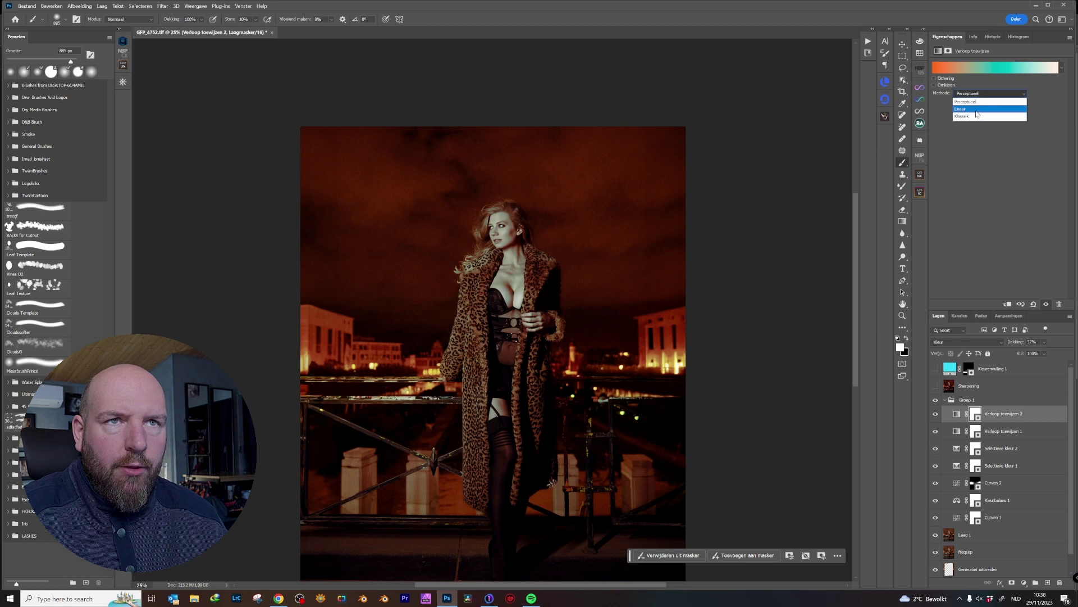
click(978, 115)
Step: Delete the teal middle stop, leaving an orange-to-cream gradient
click(999, 68)
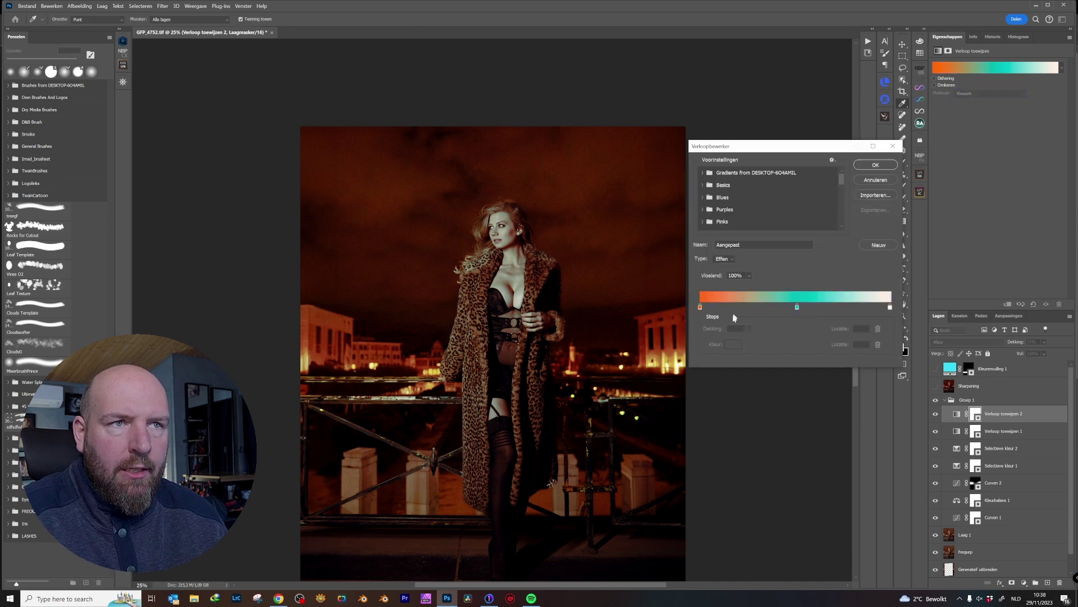
click(699, 308)
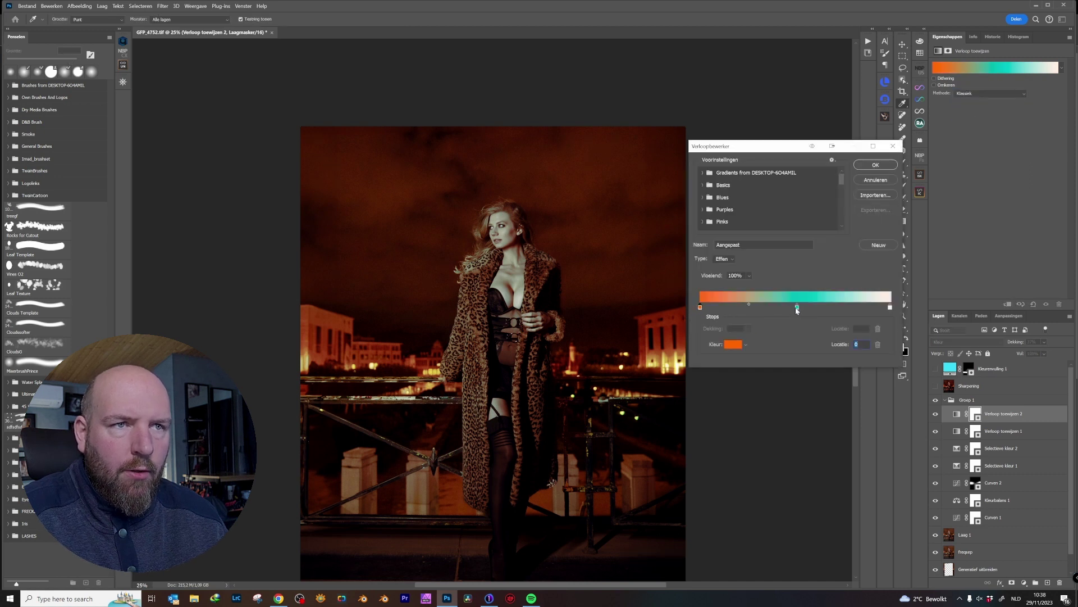
drag(797, 308, 796, 308)
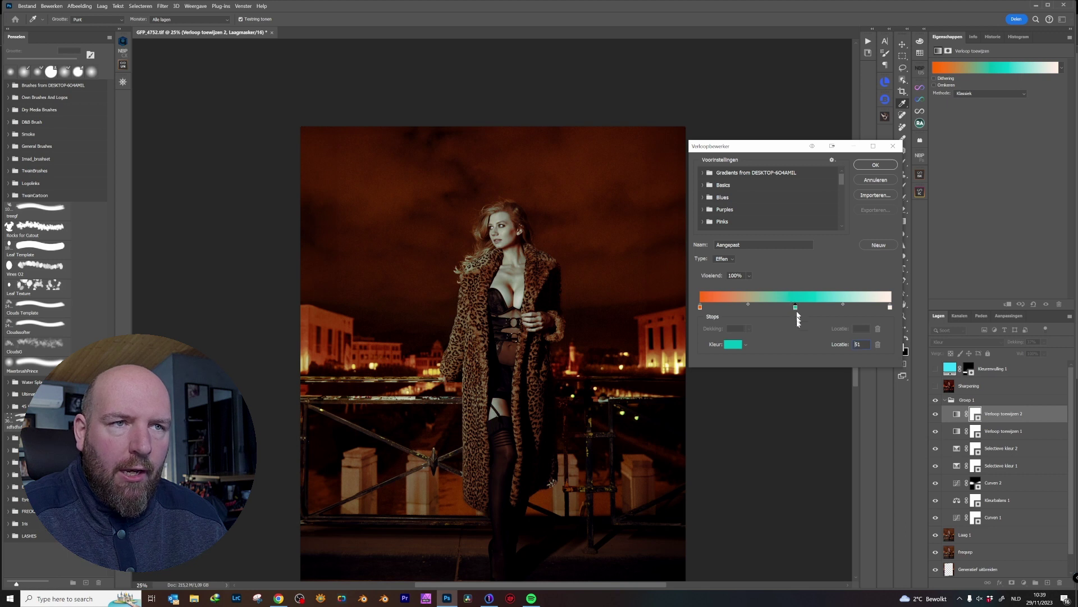
drag(797, 318, 817, 332)
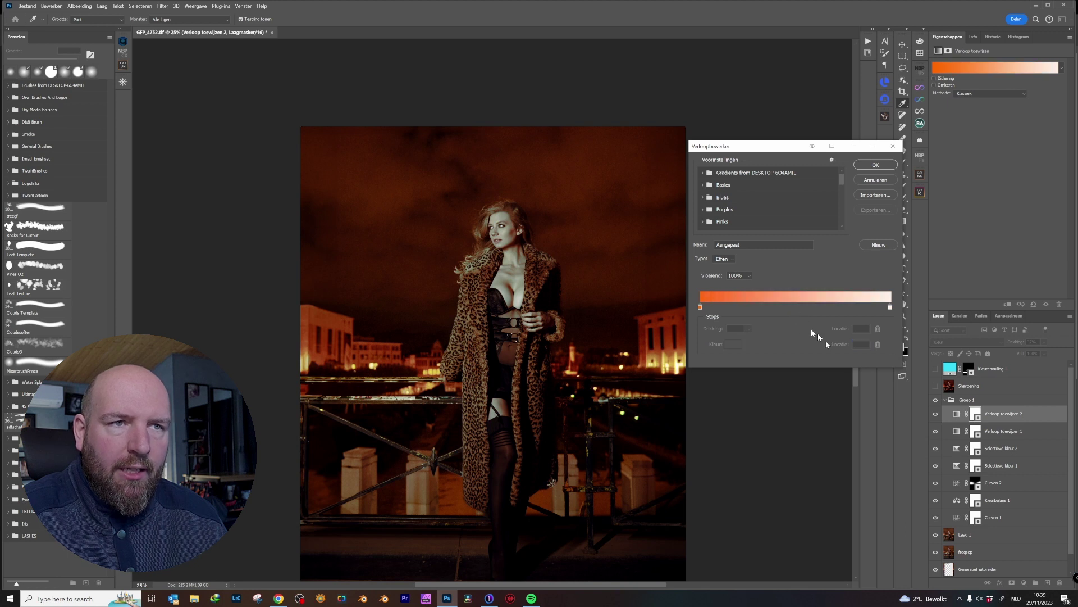
Step: Set the gradient's pale end stop to a soft peach
click(889, 308)
click(732, 345)
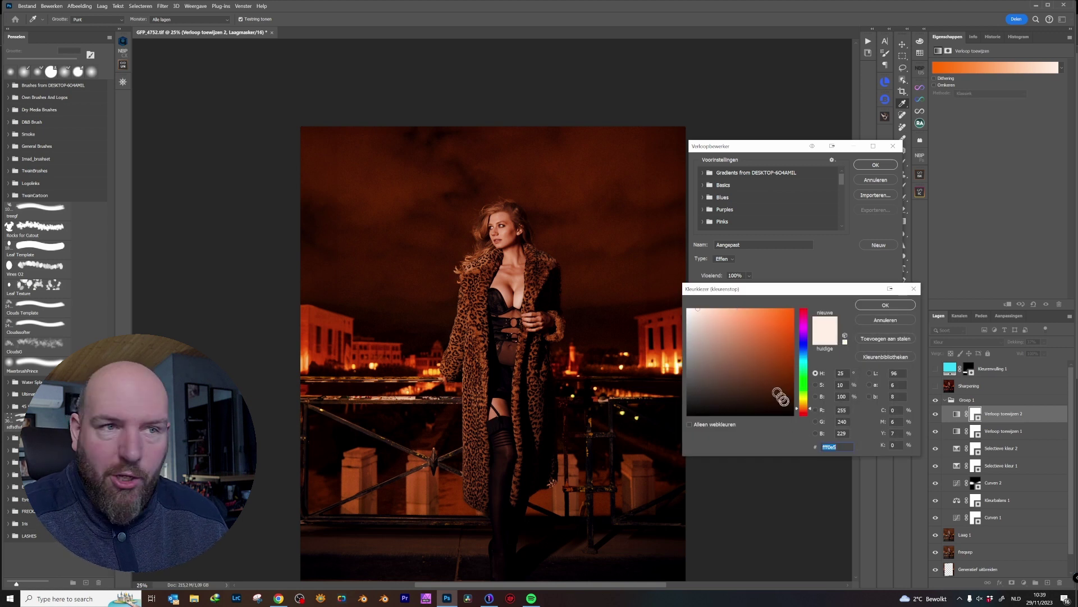
click(806, 403)
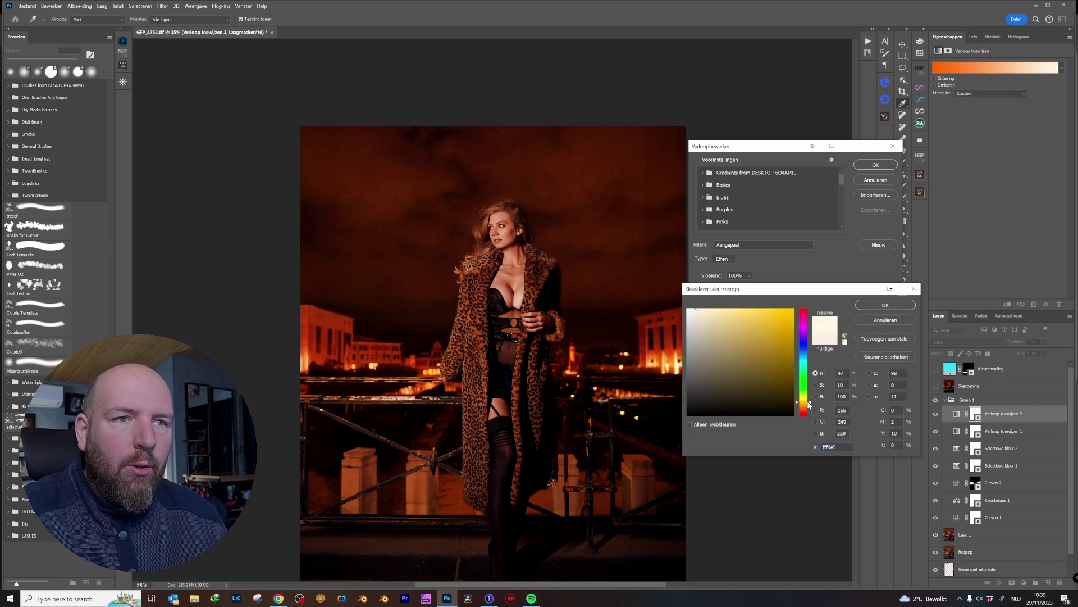
click(763, 331)
click(803, 326)
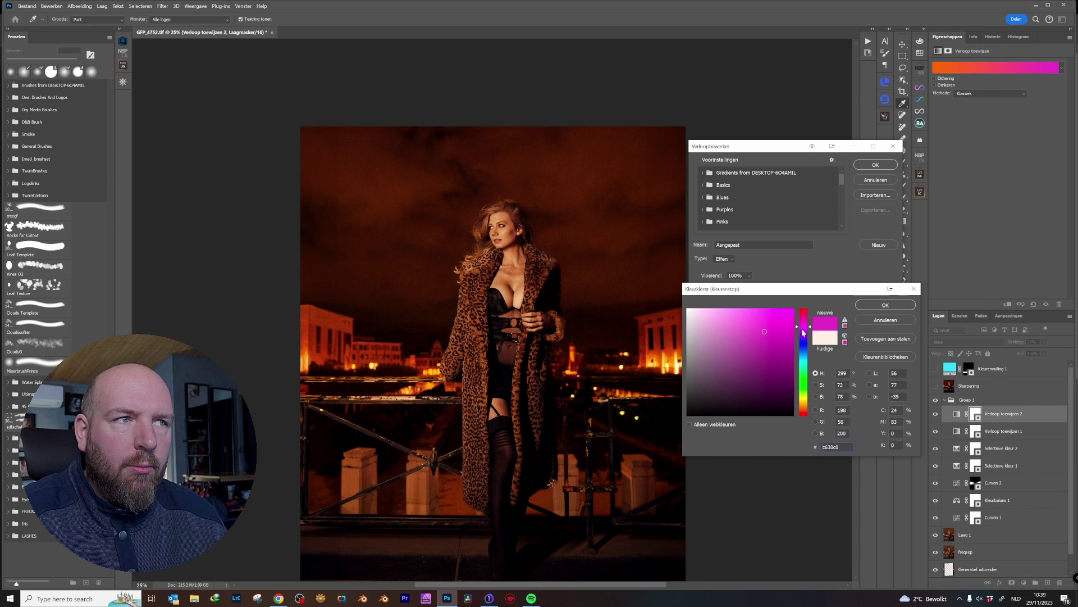
click(736, 322)
click(720, 314)
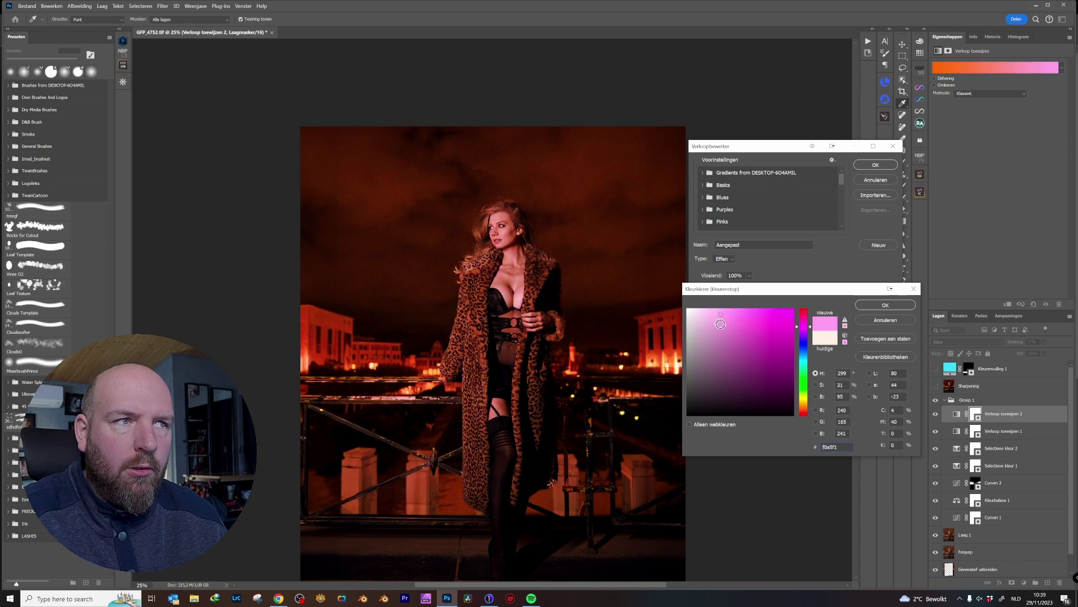
click(805, 405)
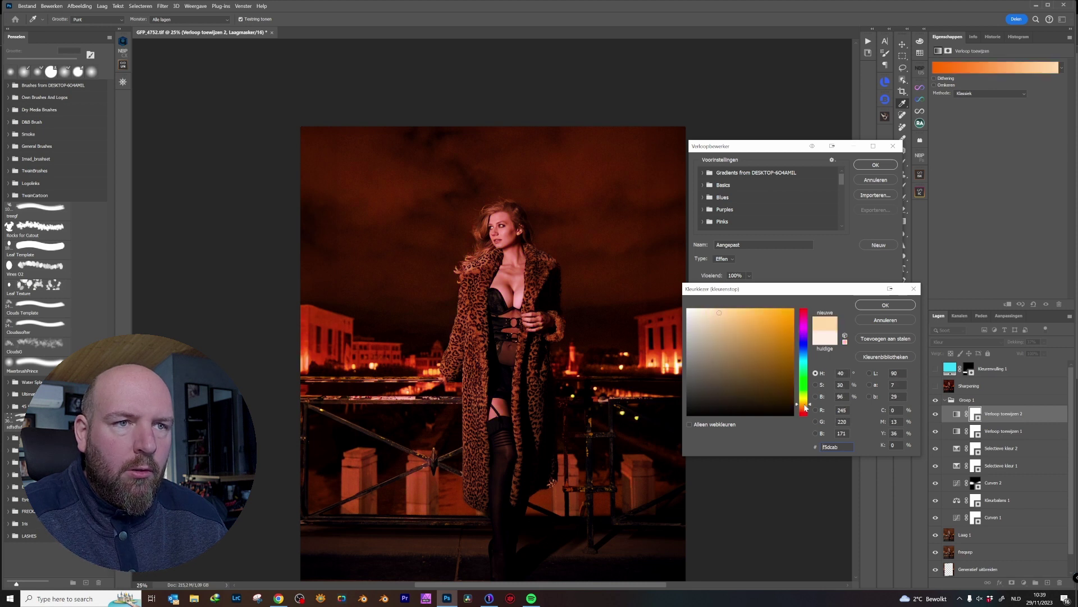
click(885, 305)
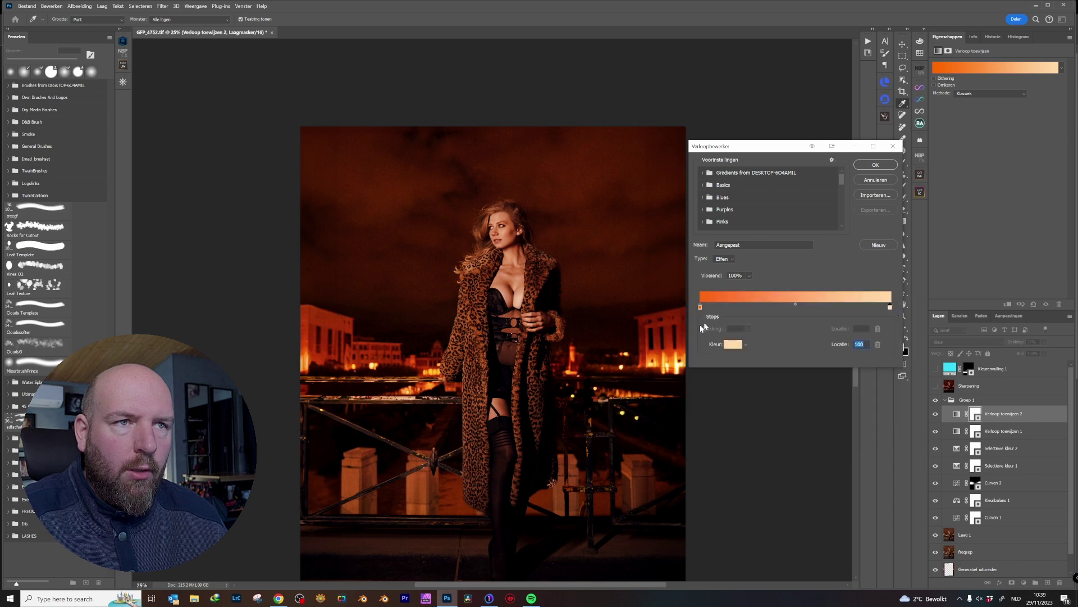
Step: Change the start stop to dark brown (2f2602) and apply the brown-to-cream gradient
click(700, 307)
click(732, 344)
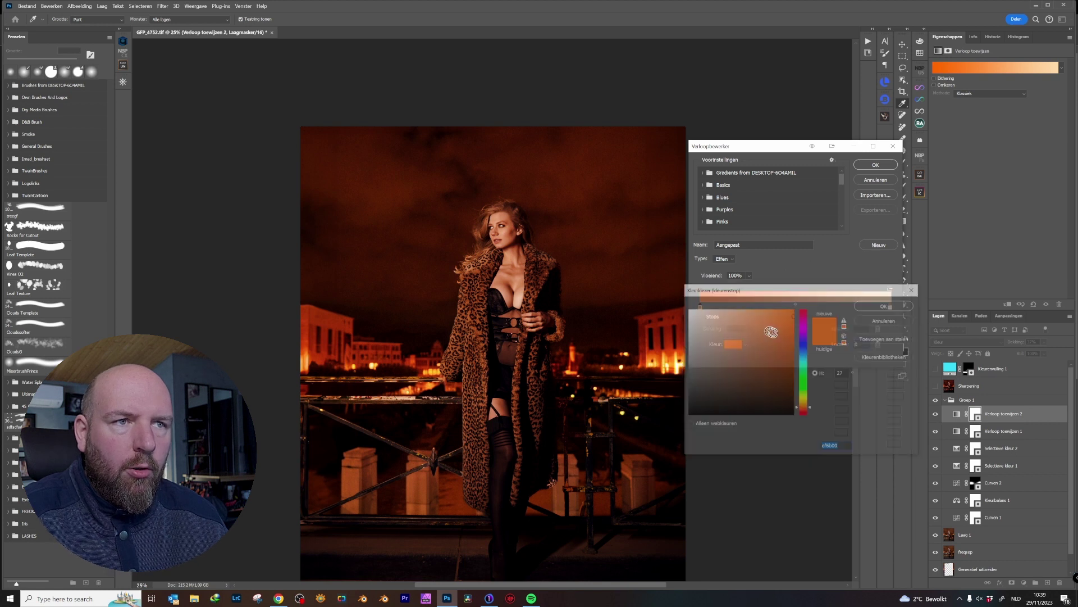
click(804, 331)
drag(787, 361, 790, 380)
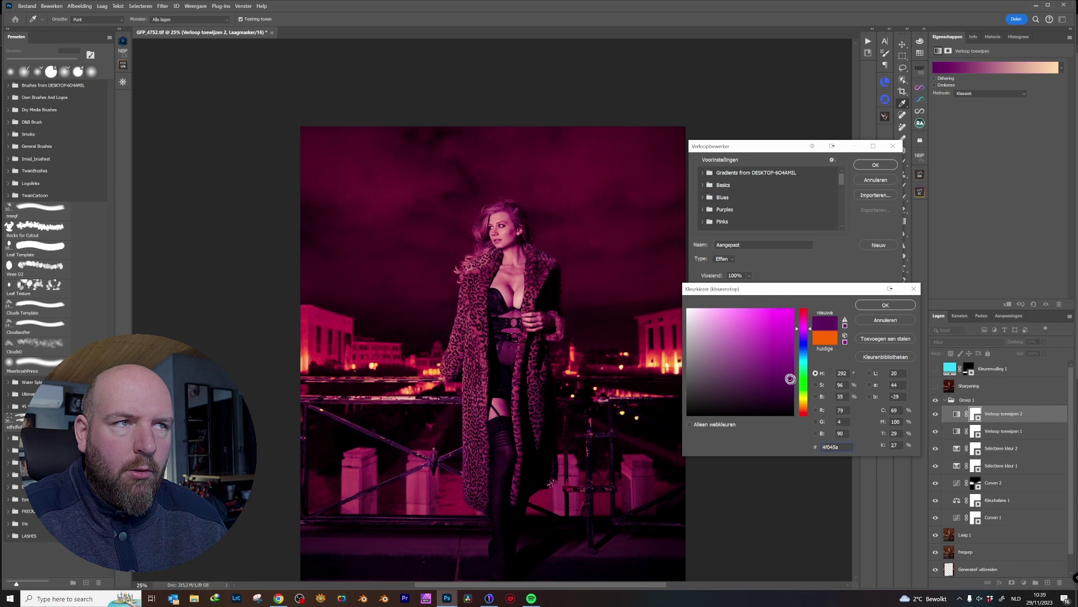
click(792, 389)
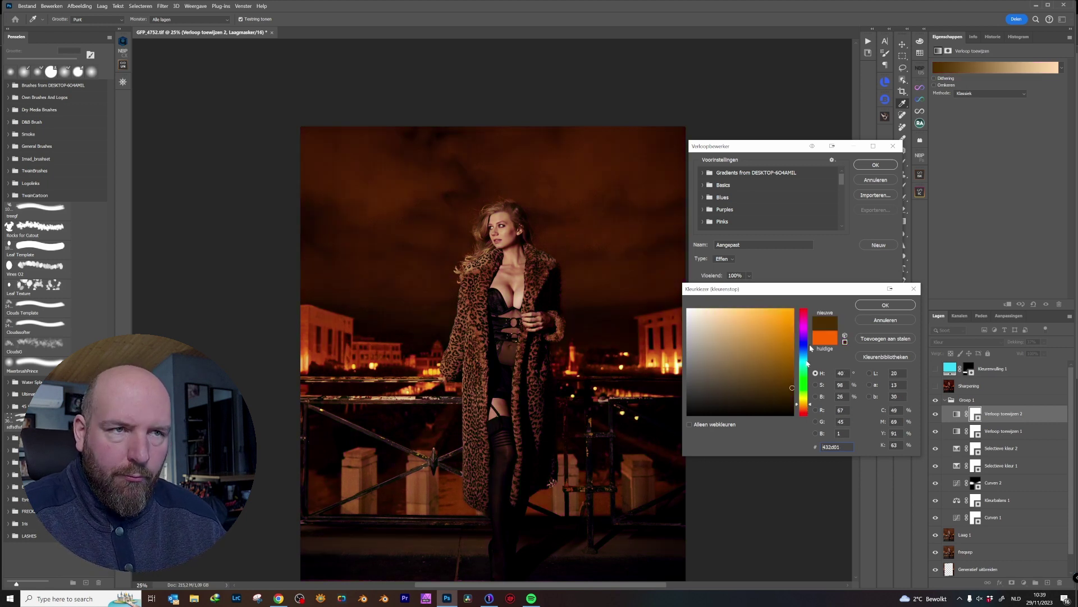
drag(809, 293, 538, 185)
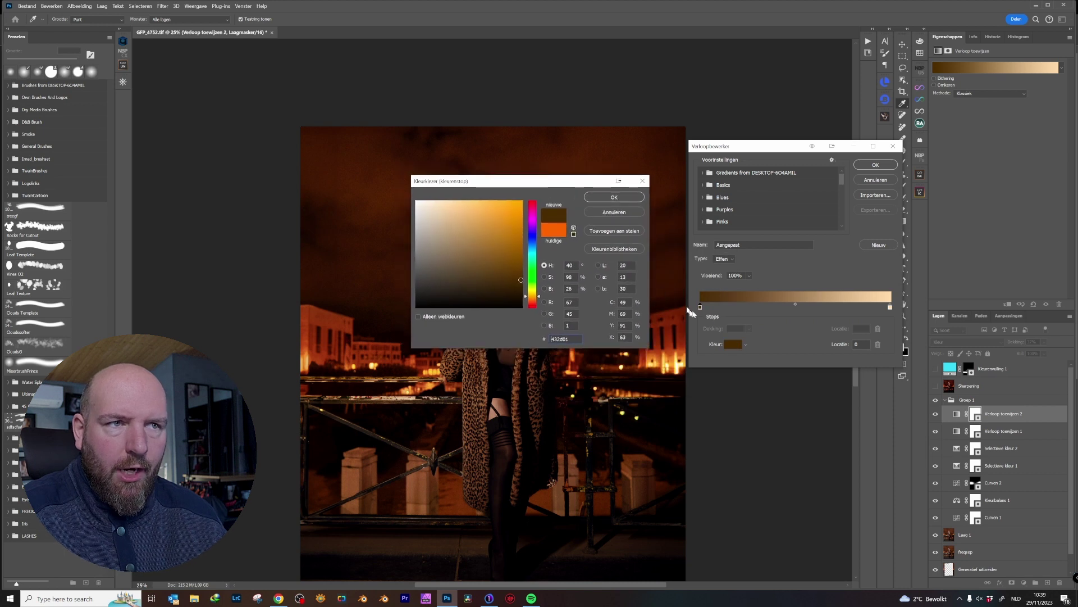
click(423, 209)
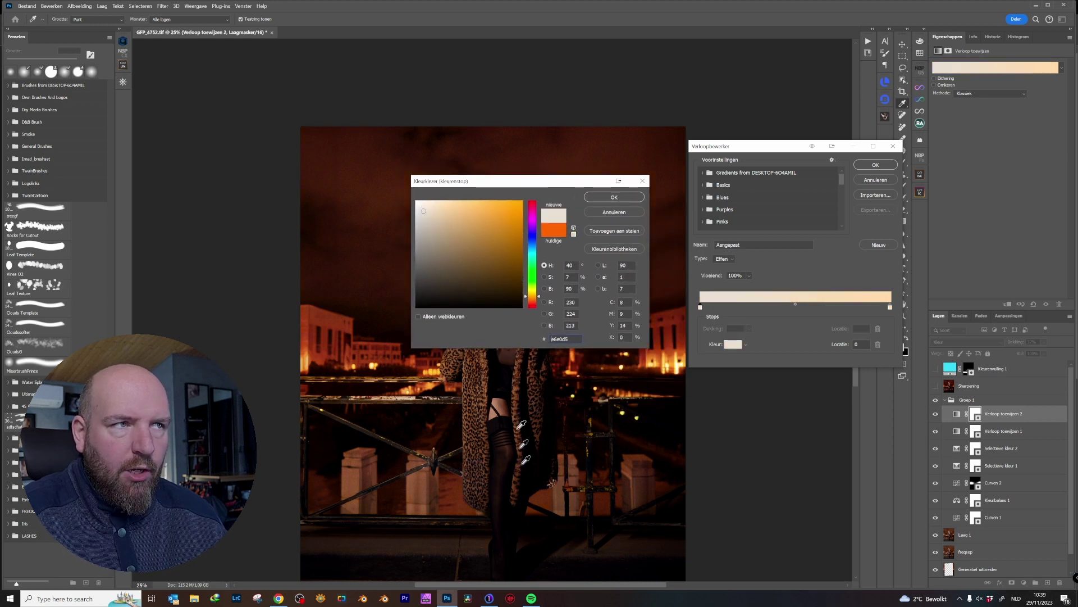
drag(564, 187, 568, 269)
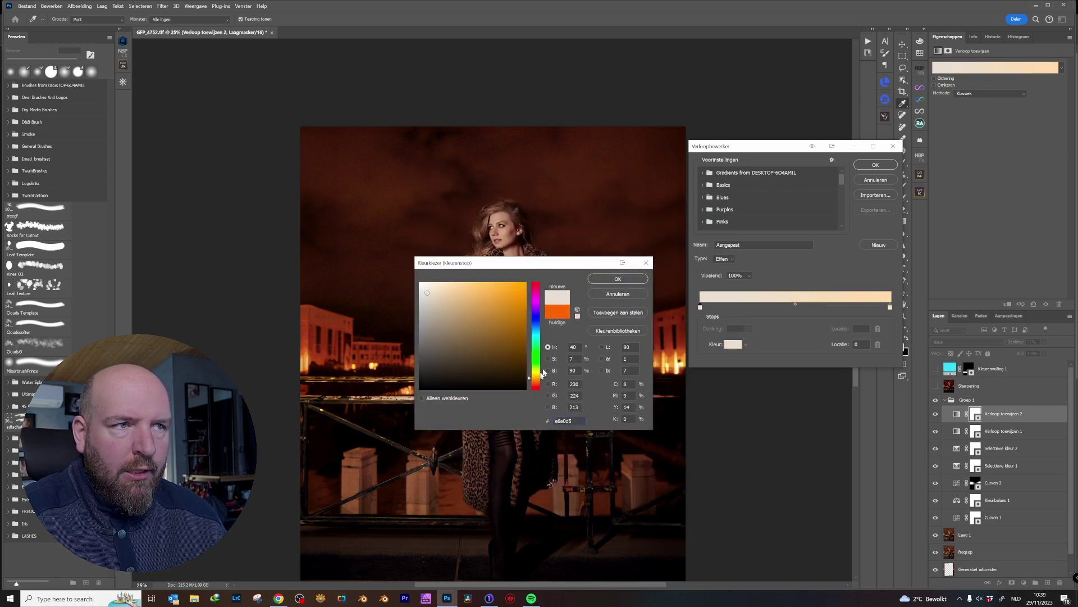
mouse_move(537, 366)
mouse_down()
mouse_move(537, 334)
mouse_move(515, 350)
mouse_up()
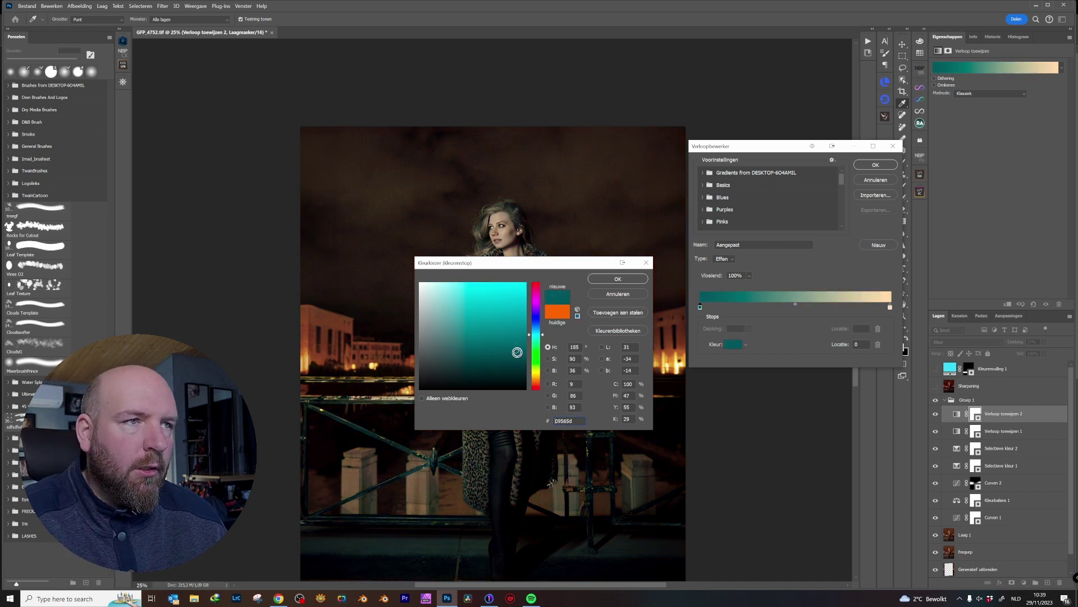
drag(540, 268, 439, 237)
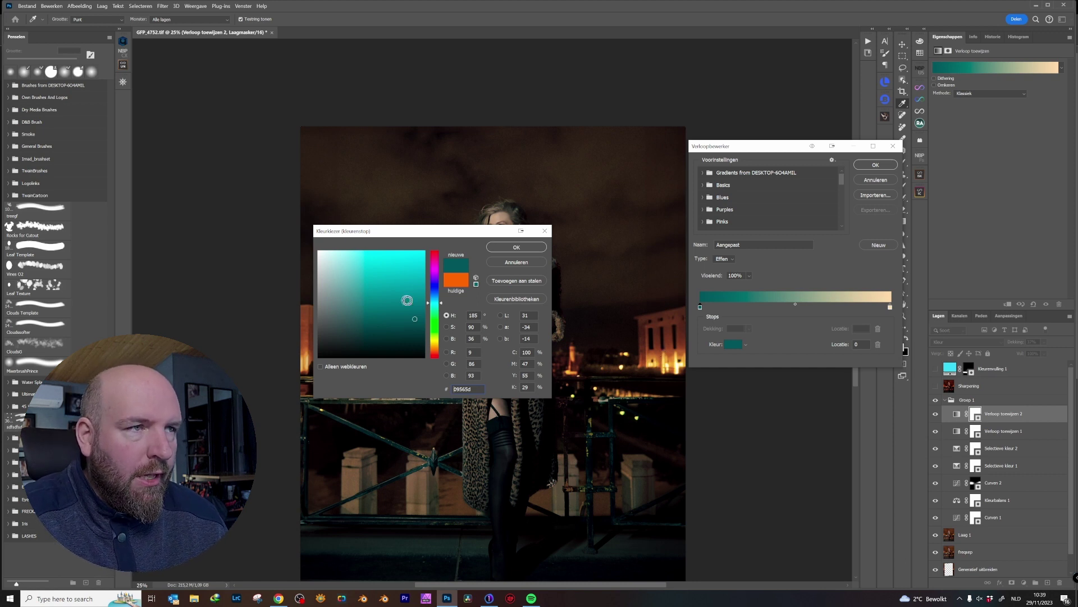
click(436, 344)
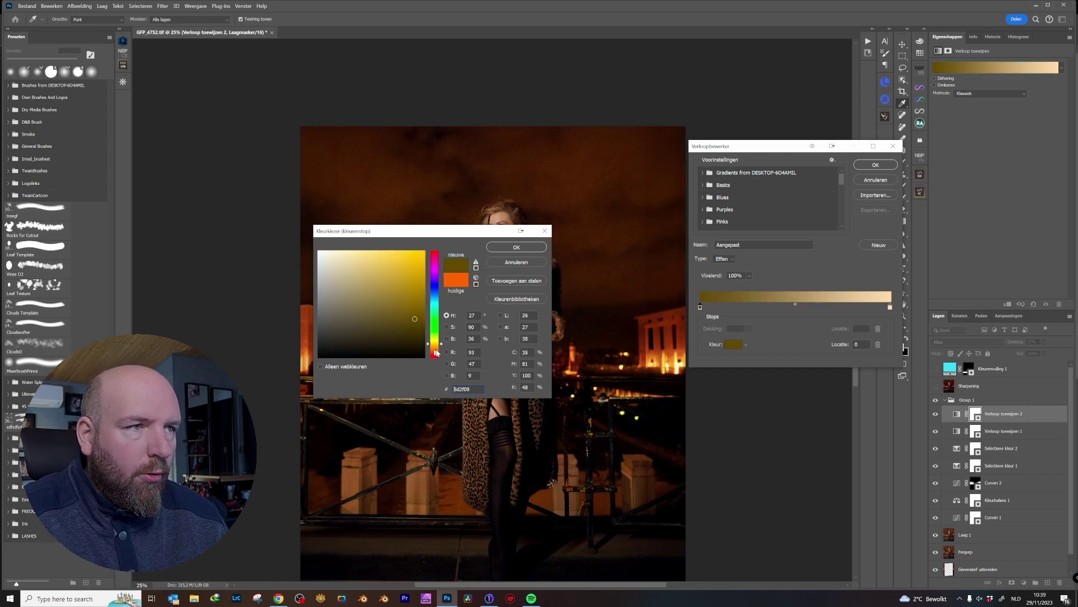
drag(436, 353, 435, 344)
click(421, 337)
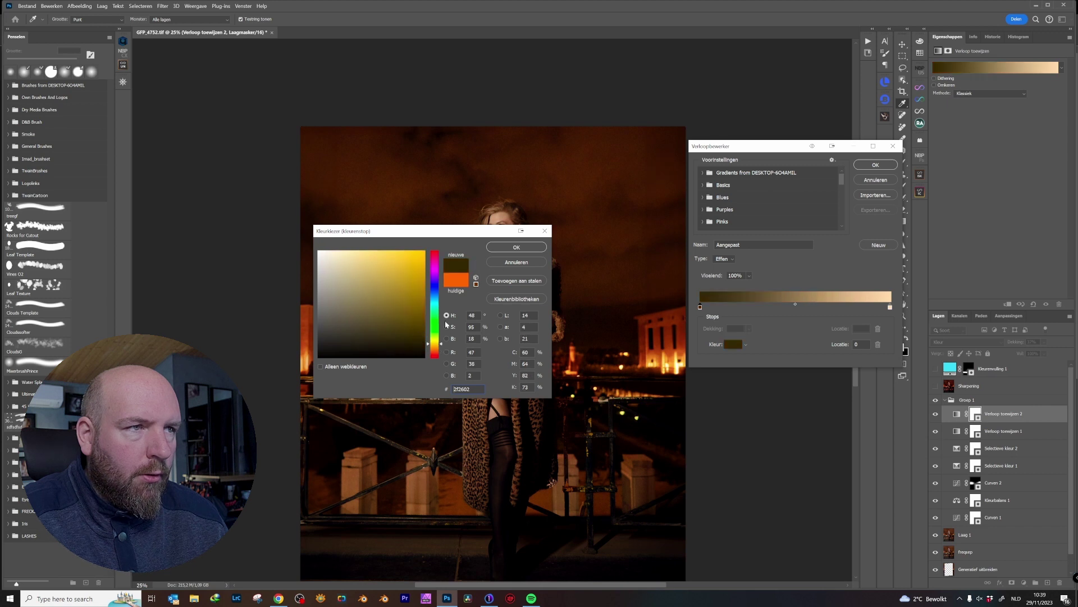
click(518, 247)
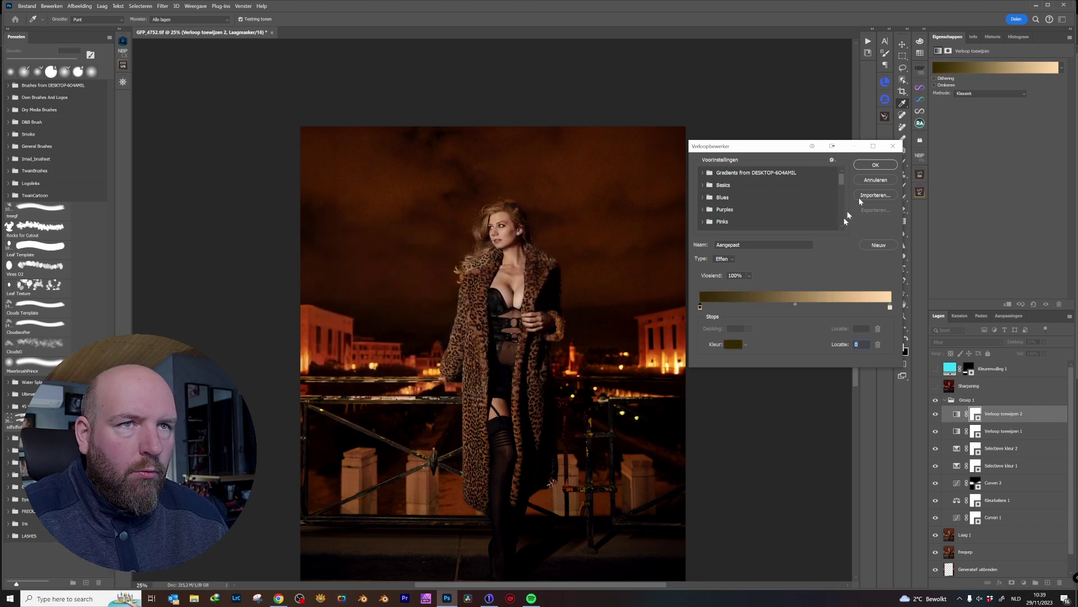
click(882, 164)
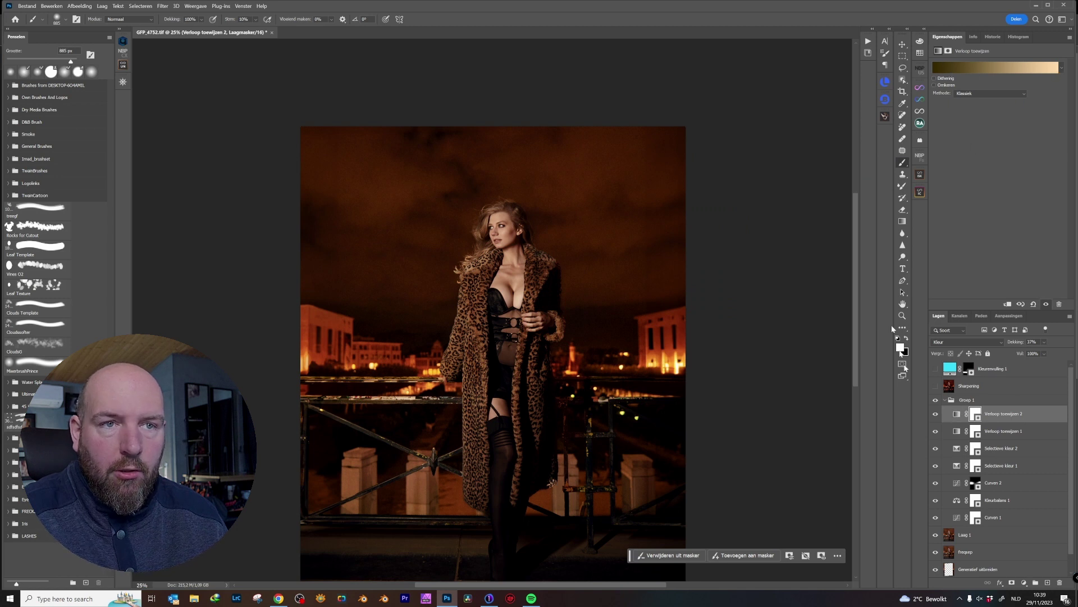
Step: Hide the brown-cream gradient map, inspect the red gradient map, and collapse Group 1
click(936, 416)
click(949, 431)
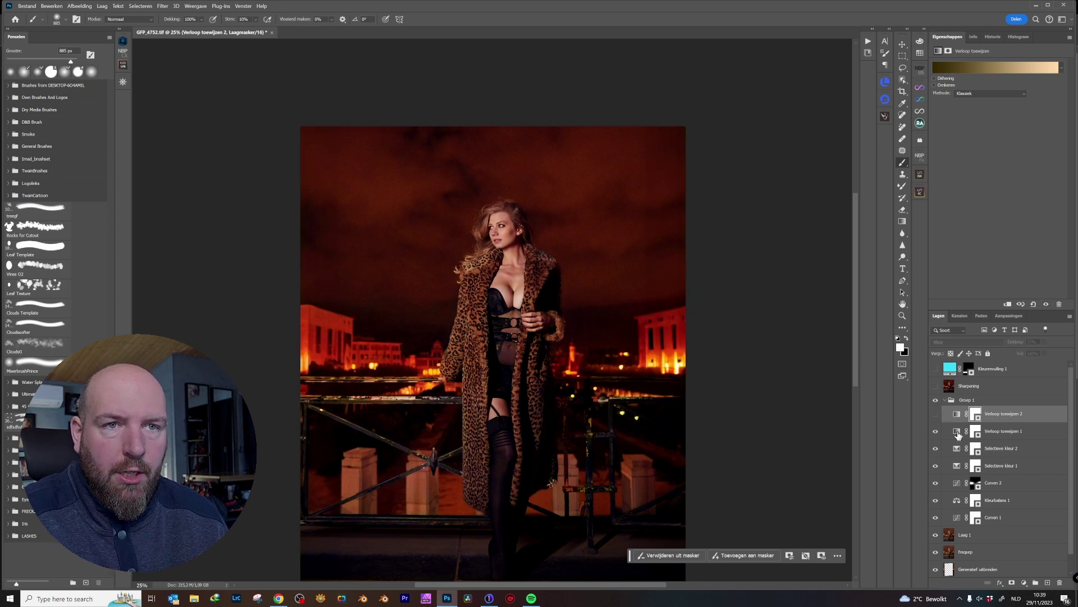
click(991, 69)
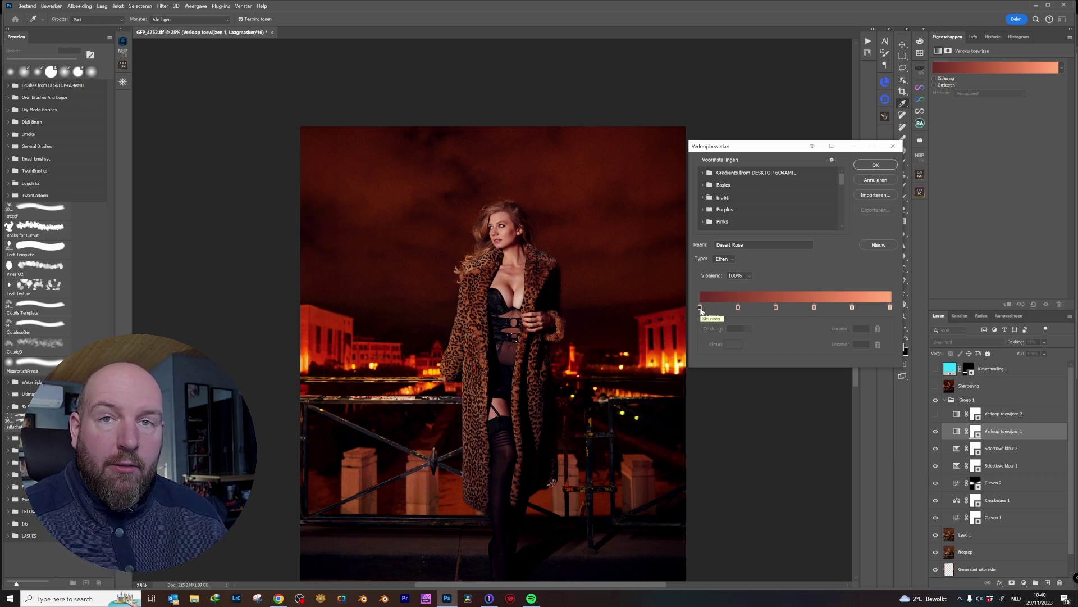
click(875, 179)
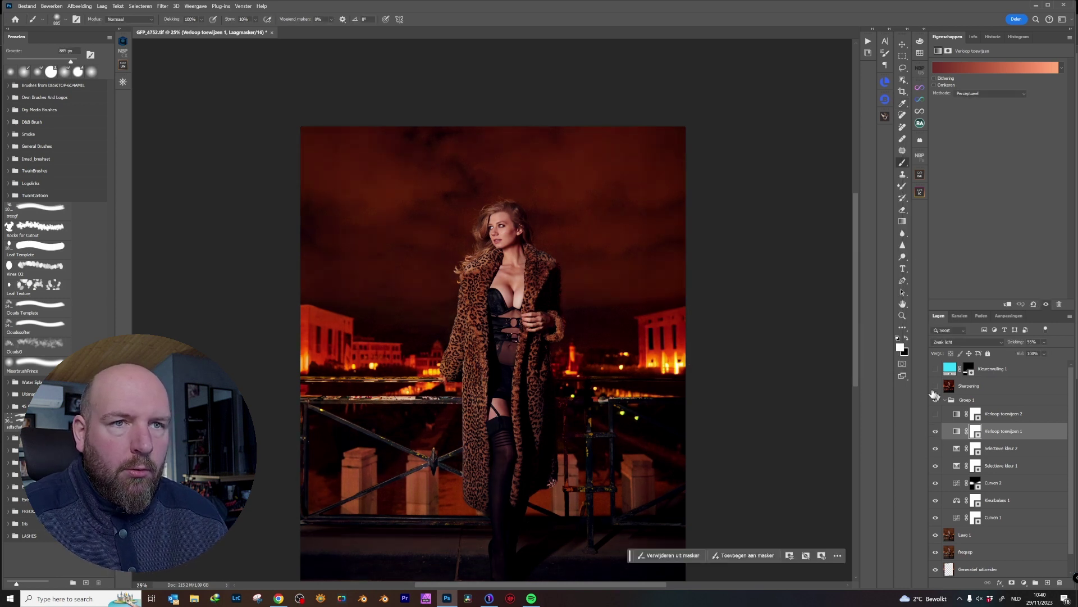
click(960, 400)
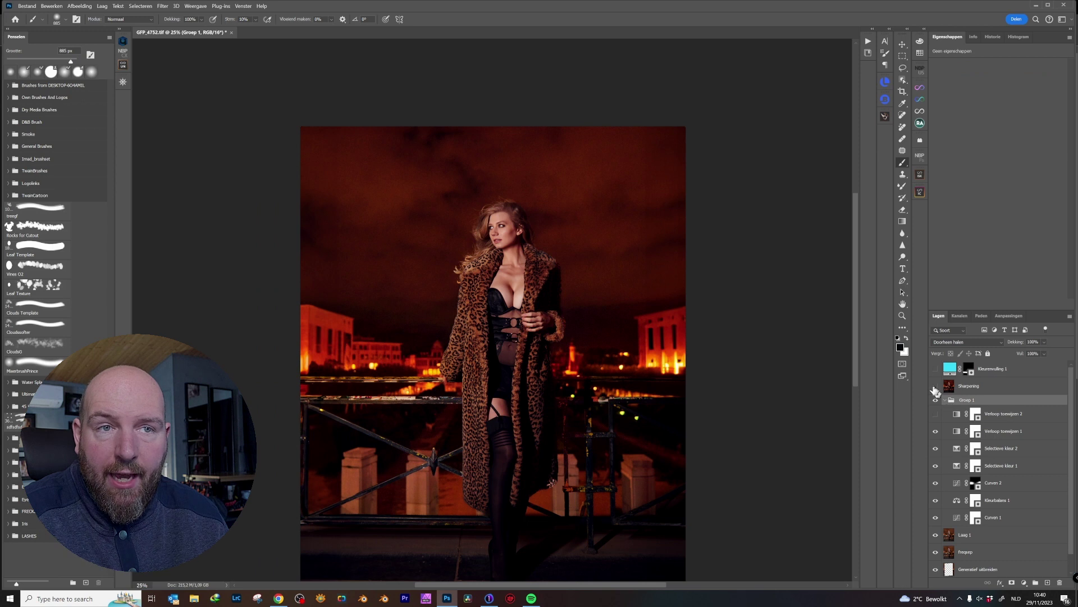
click(946, 400)
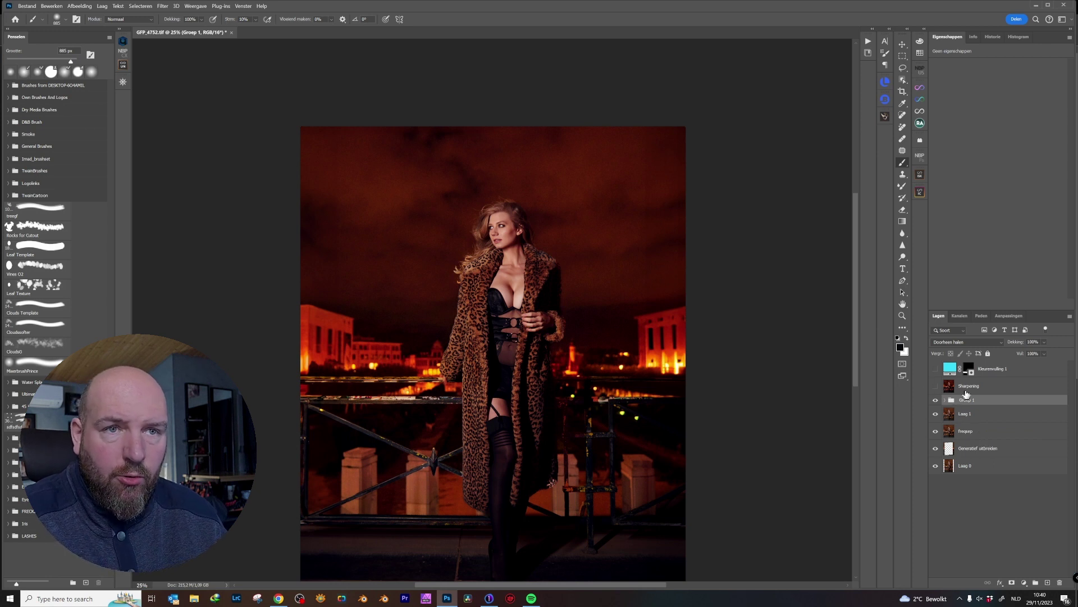
click(966, 388)
alt+click(936, 467)
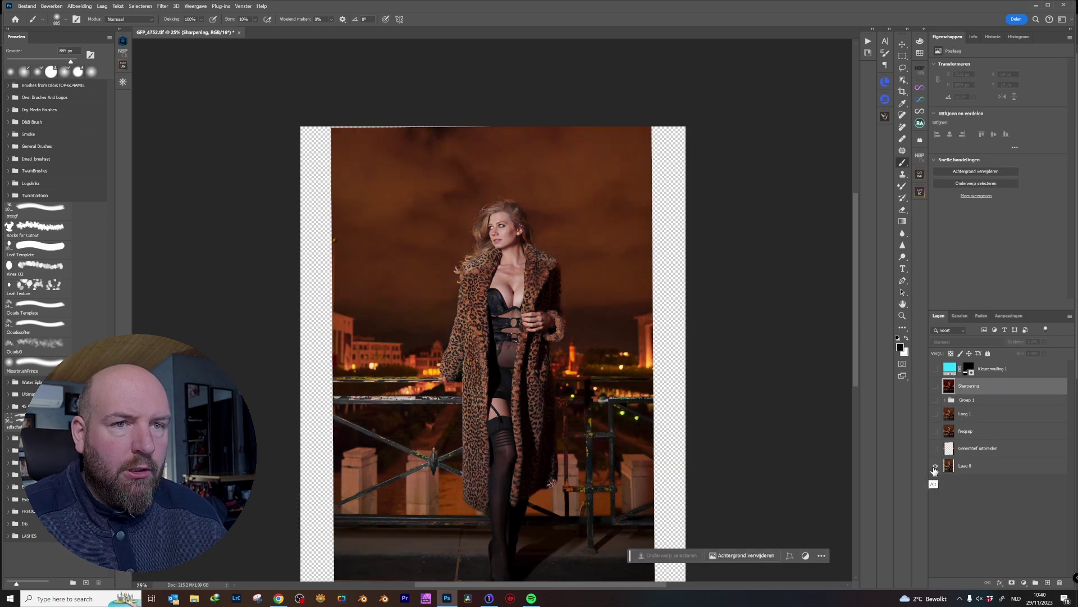
alt+click(936, 468)
alt+click(936, 466)
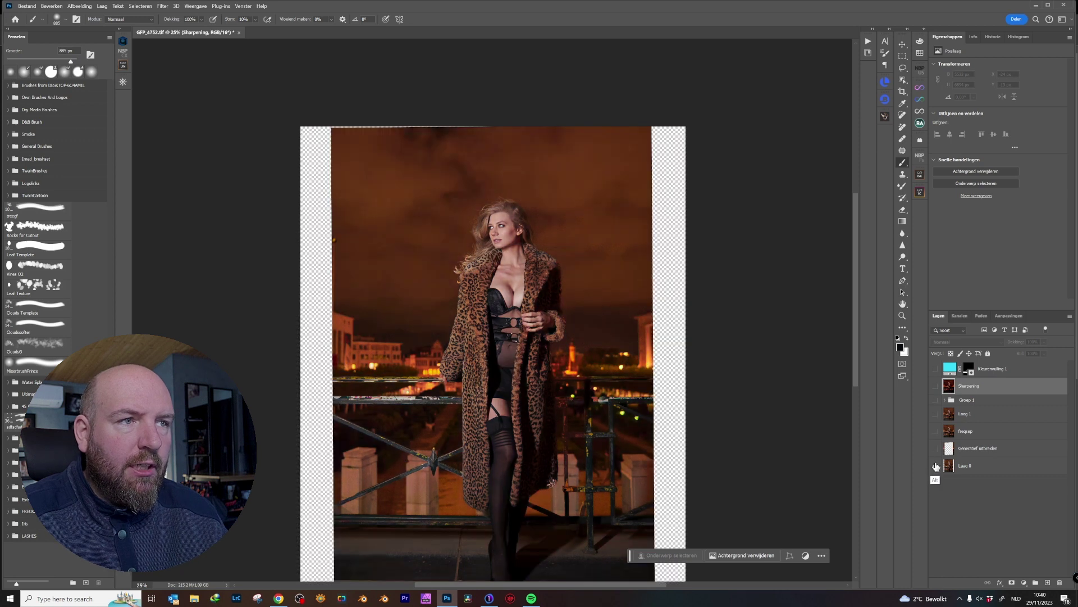
alt+click(936, 465)
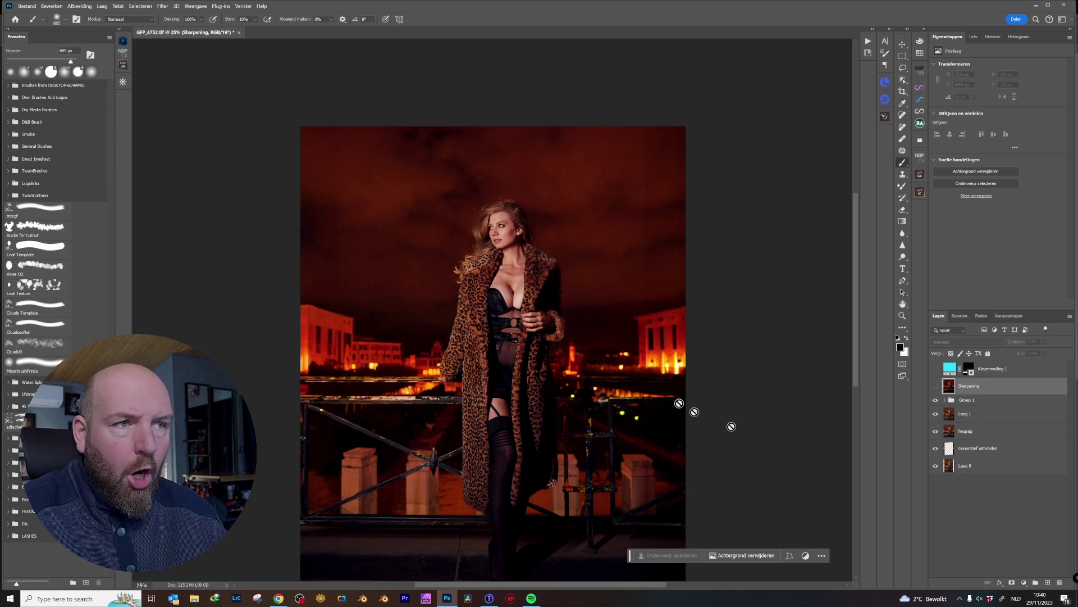
scroll(614, 296, down, 2)
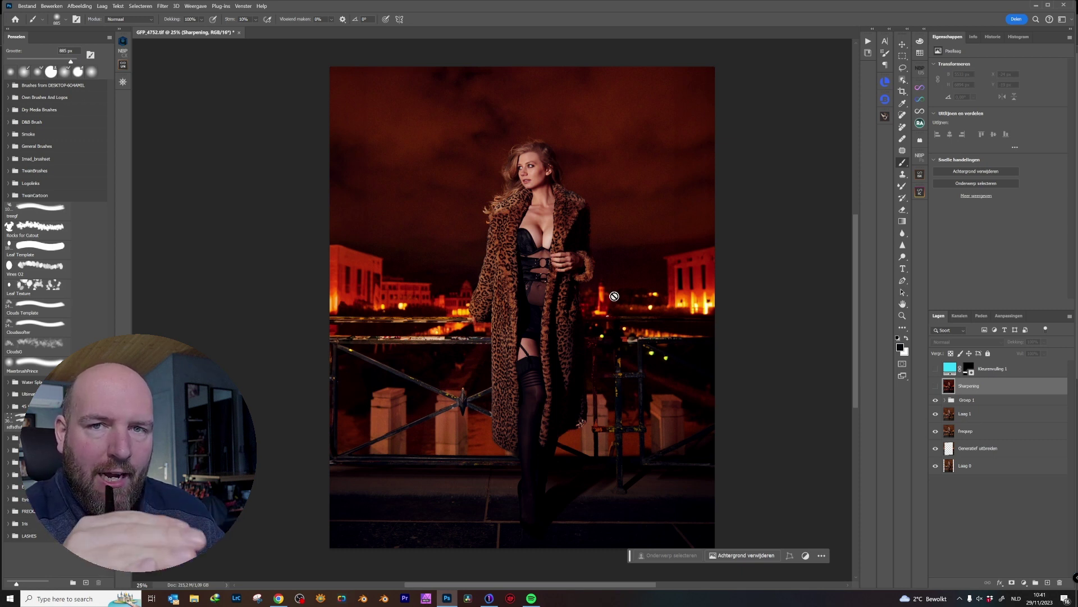
Step: Expand Group 1 and review the red and yellow settings of both Selective Color layers
click(949, 399)
click(946, 400)
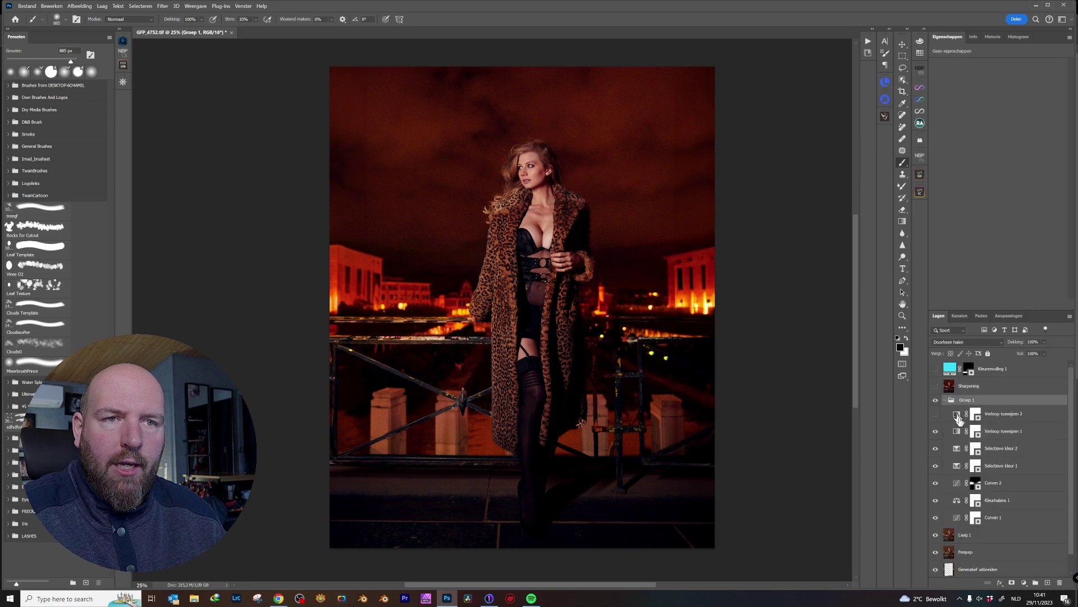
click(1009, 449)
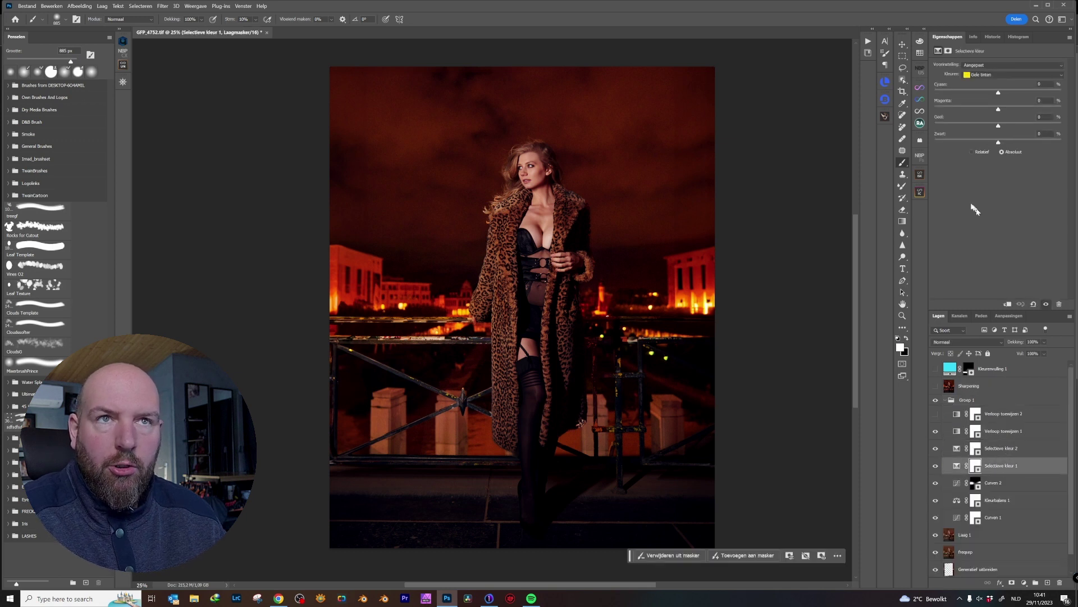
click(1011, 74)
click(1011, 90)
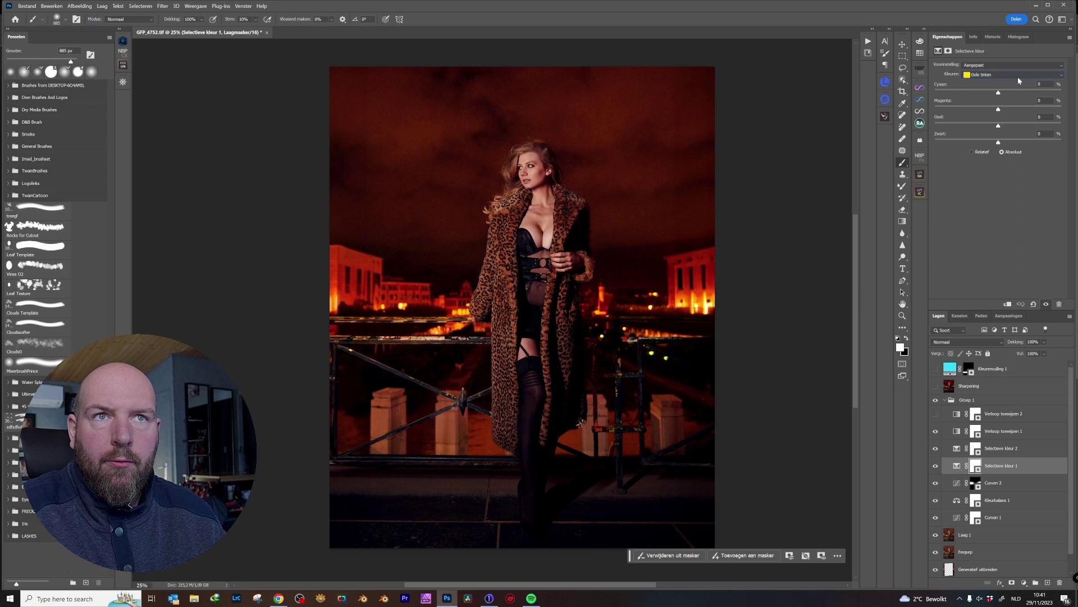
click(1009, 84)
click(1008, 449)
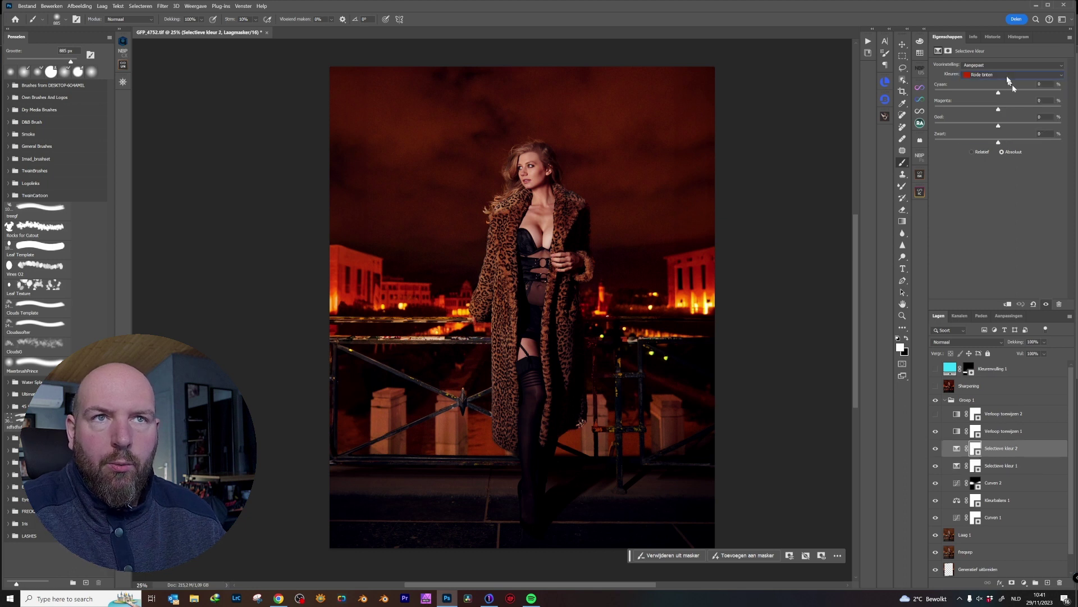
click(1006, 74)
click(997, 92)
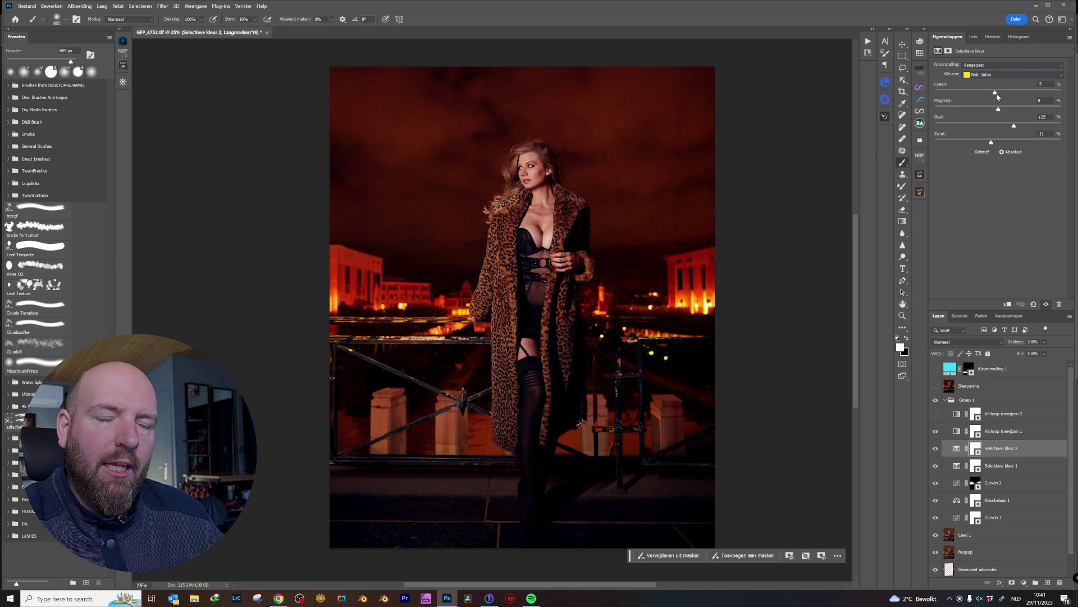
Step: Rename Selective Color 1 to 'rood' and begin renaming the second layer
double_click(1001, 466)
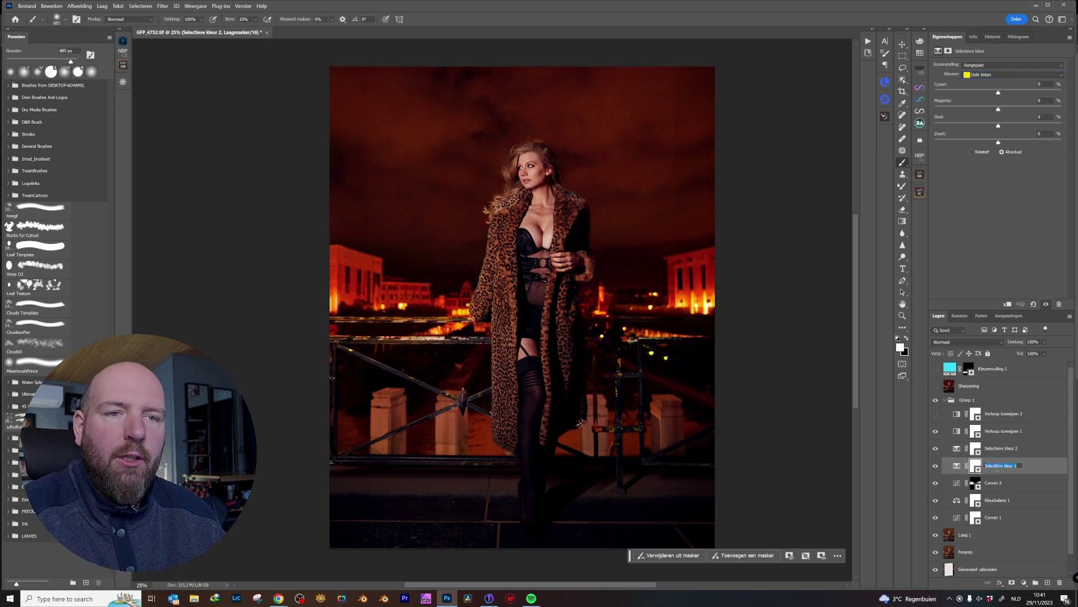
text(rood)
key(Return)
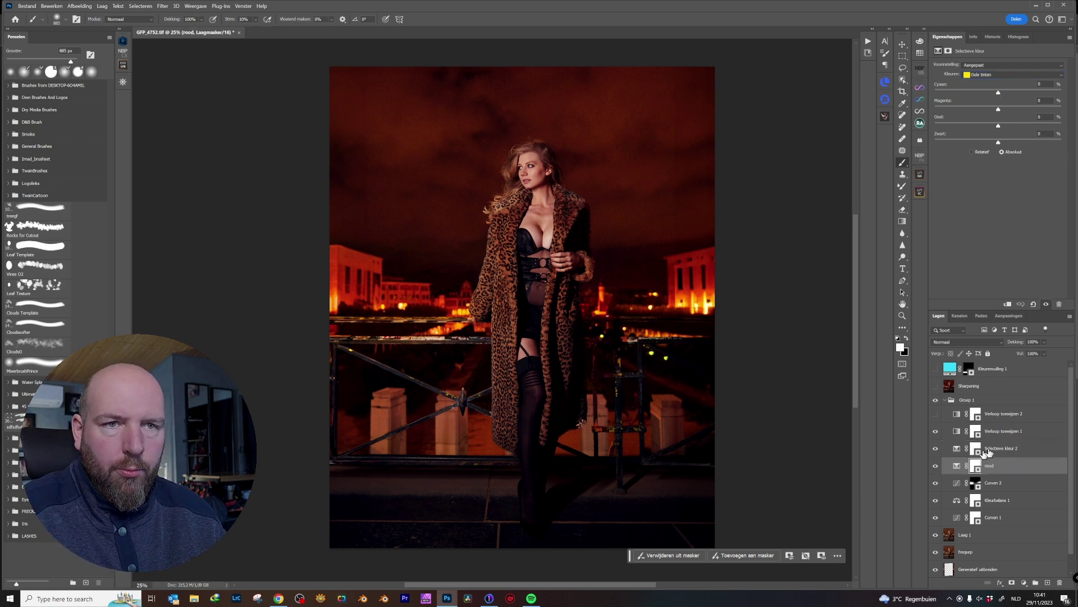
double_click(999, 448)
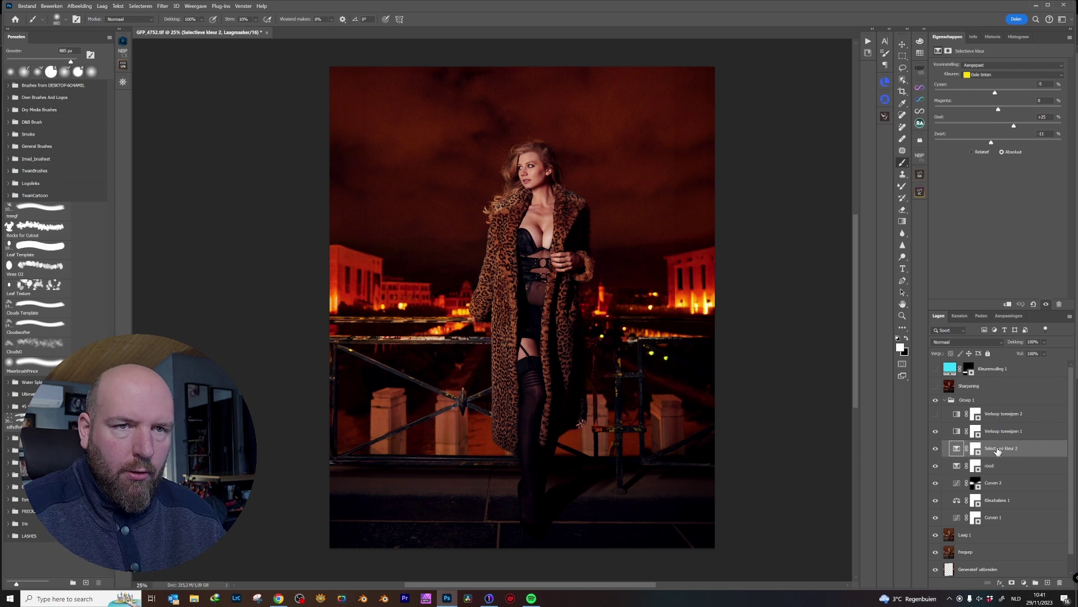